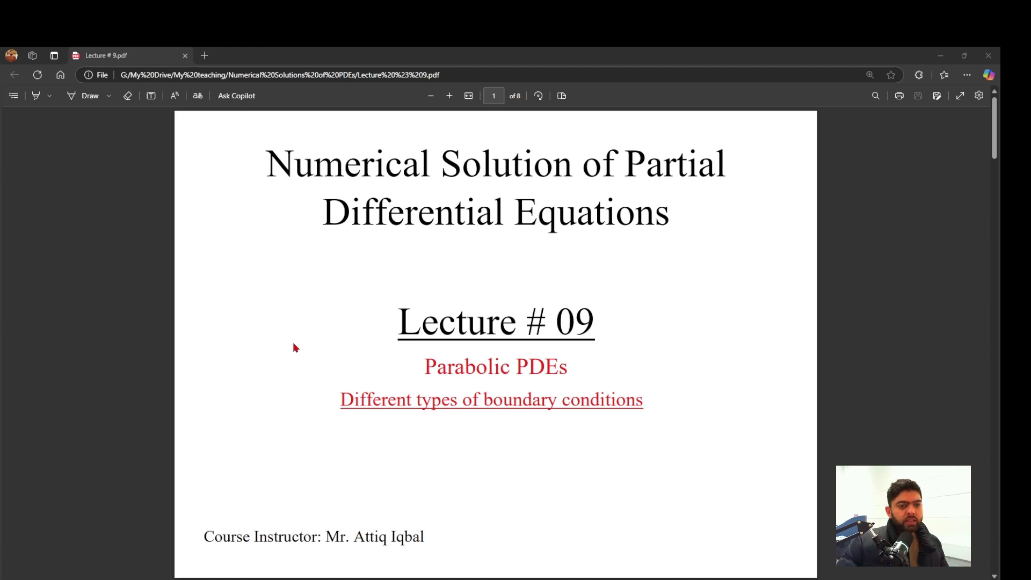
Advance the Lecture # 9 PDF to page 2, the Parabolic Equation example with Dirichlet conditions
key(Page_Down)
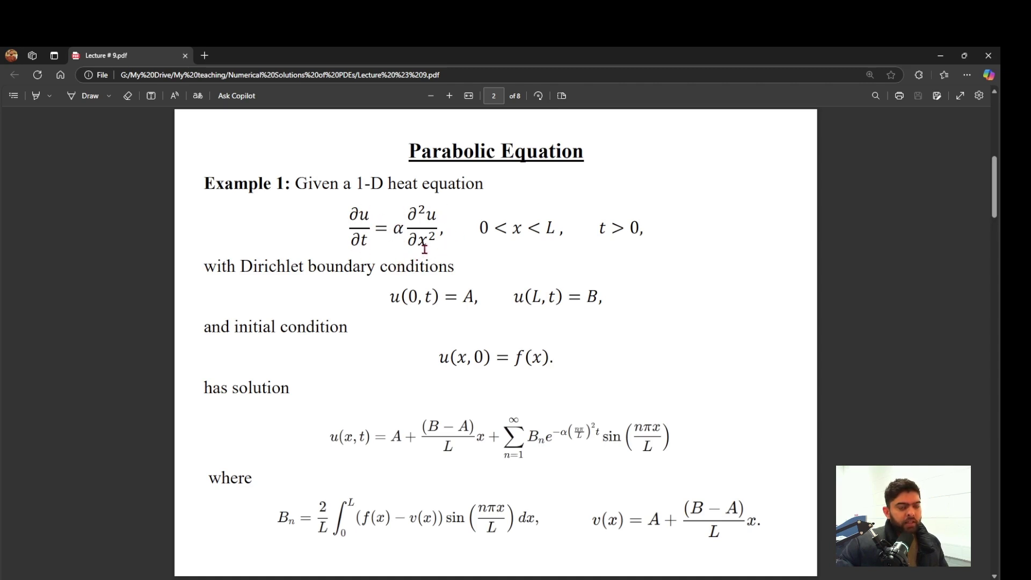
Highlight 'Dirichlet boundary conditions' and the boundary values A and B in u(0,t)=A, u(L,t)=B
drag(241, 267, 450, 266)
click(243, 269)
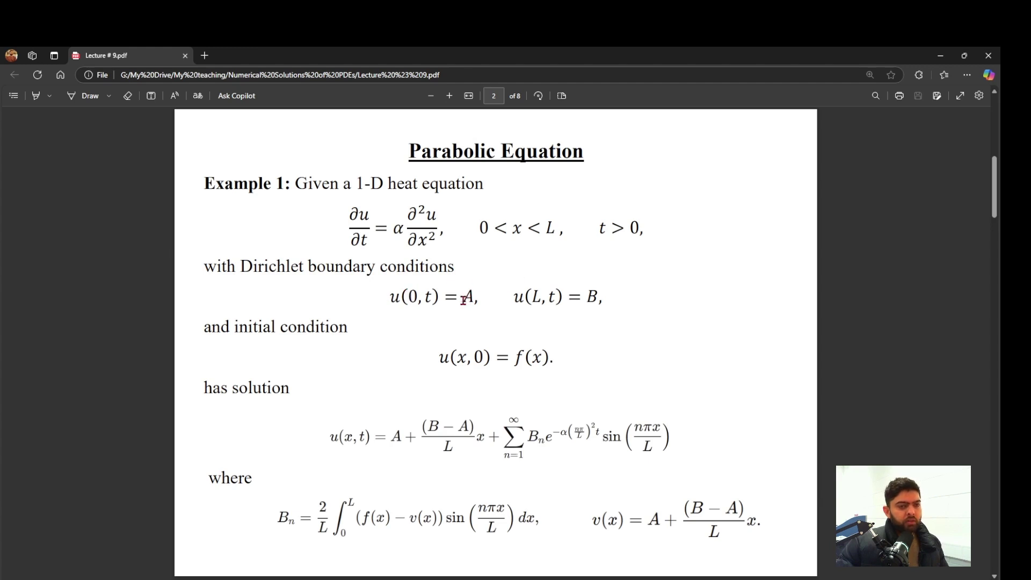
drag(461, 296, 474, 302)
drag(584, 295, 598, 304)
click(495, 310)
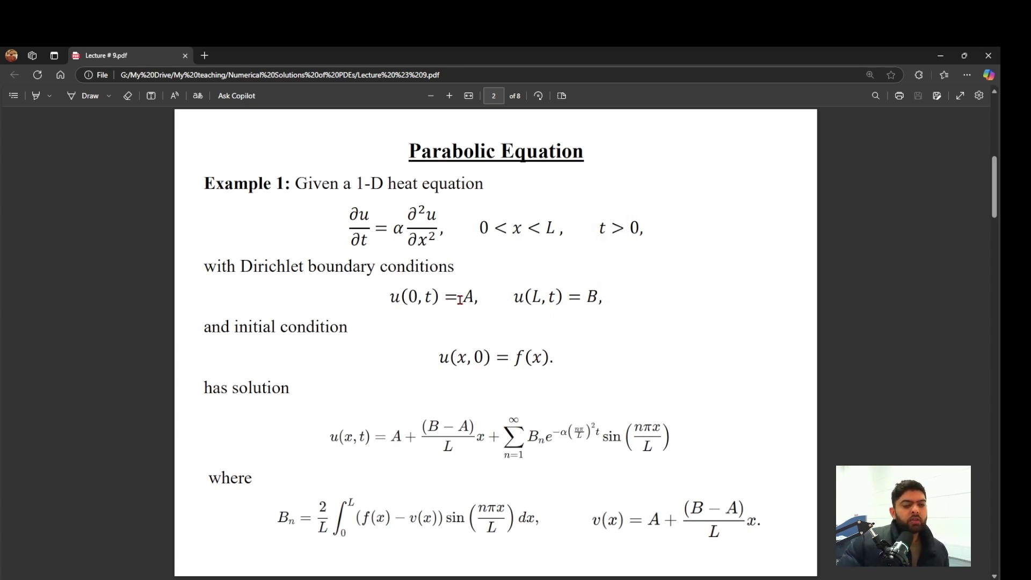
drag(465, 297, 475, 301)
drag(585, 298, 598, 302)
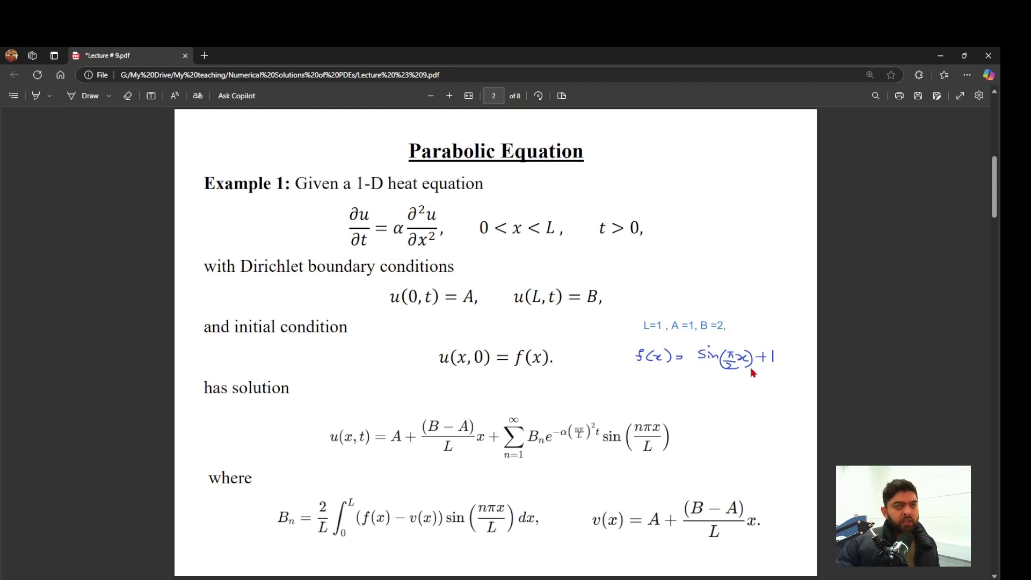
Handwrite α = 0.1 below f(x) on page 2, then scroll to page 3
drag(665, 379, 666, 387)
drag(681, 382, 691, 382)
drag(681, 386, 691, 386)
click(715, 386)
drag(705, 382, 722, 387)
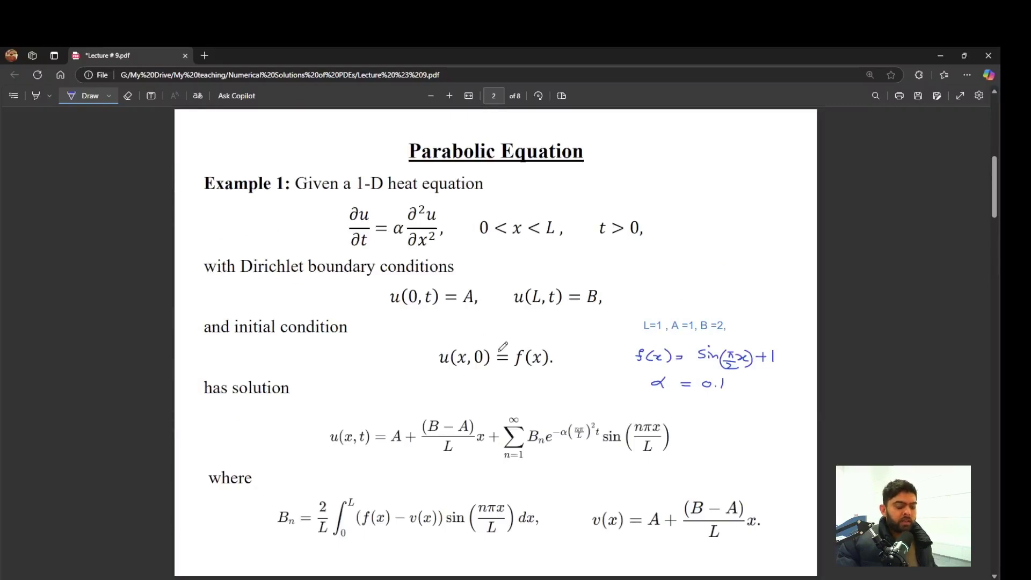
scroll(503, 347, down, 10)
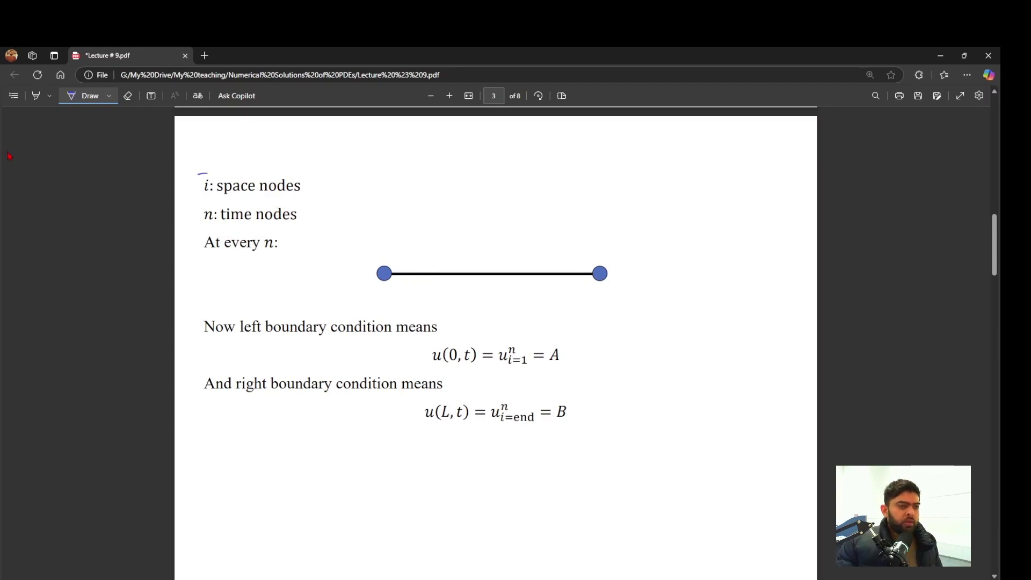
Circle the i and n labels and mark i=1, i=N, node dots and N on page 3's diagram
mouse_move(198, 174)
mouse_down()
mouse_move(215, 189)
mouse_move(213, 173)
mouse_move(204, 221)
mouse_up()
drag(371, 250, 390, 258)
drag(406, 271, 410, 272)
drag(450, 271, 476, 272)
drag(597, 250, 626, 258)
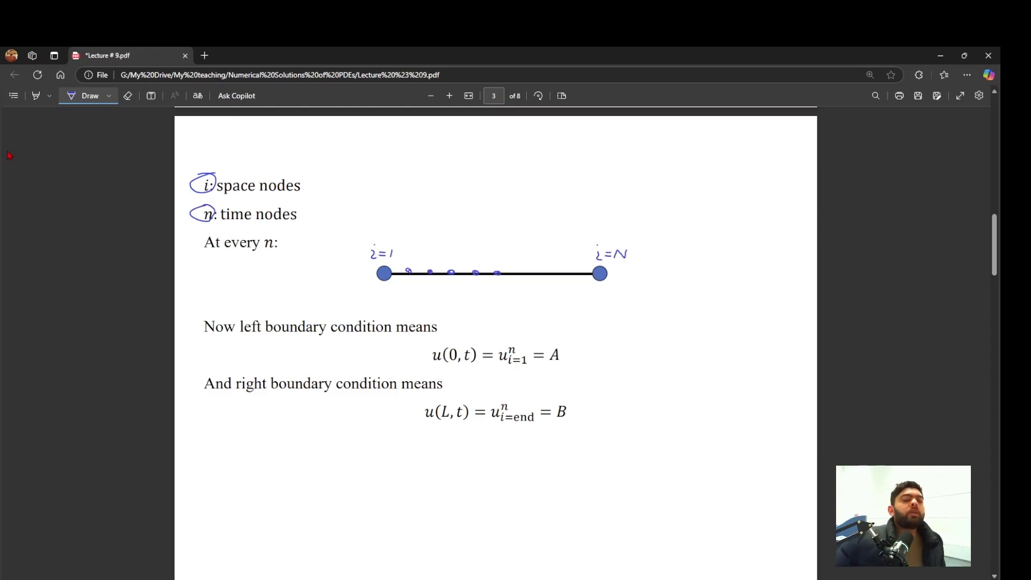
drag(495, 272, 501, 273)
drag(614, 243, 619, 260)
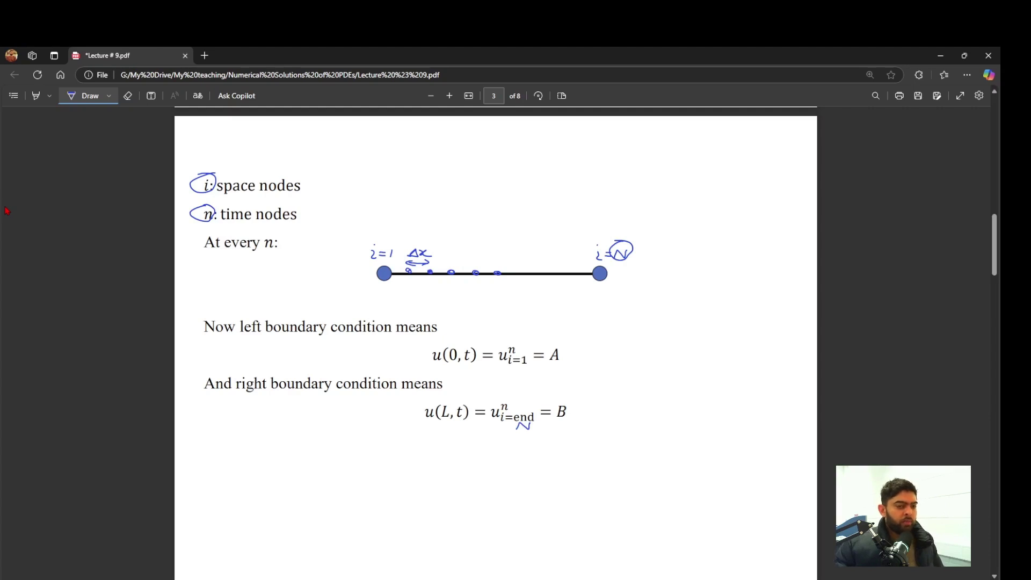
scroll(7, 210, up, 10)
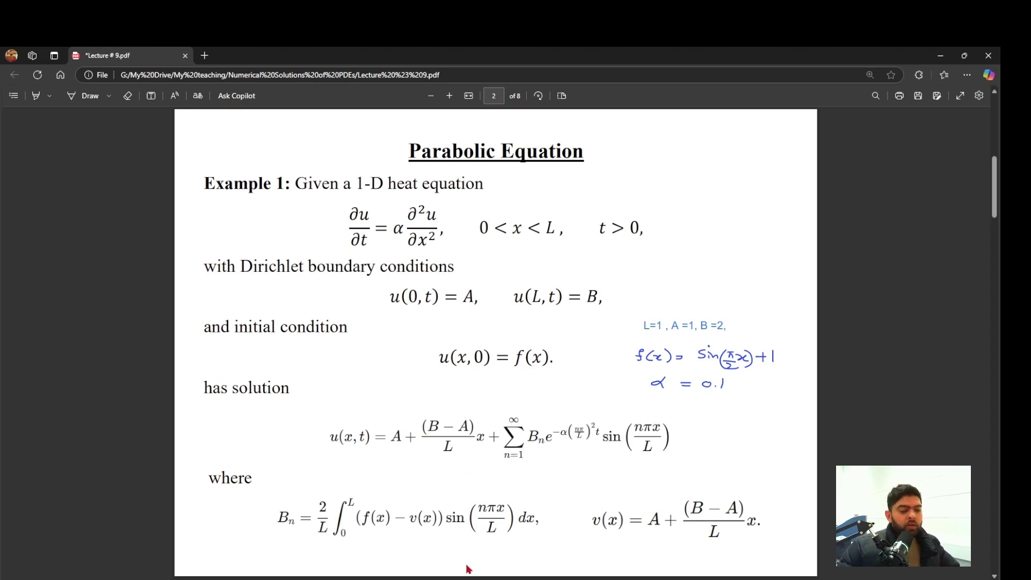
Bring up ftcs.m in MATLAB, glancing back at the lecture PDF once
mouse_move(469, 577)
click(720, 577)
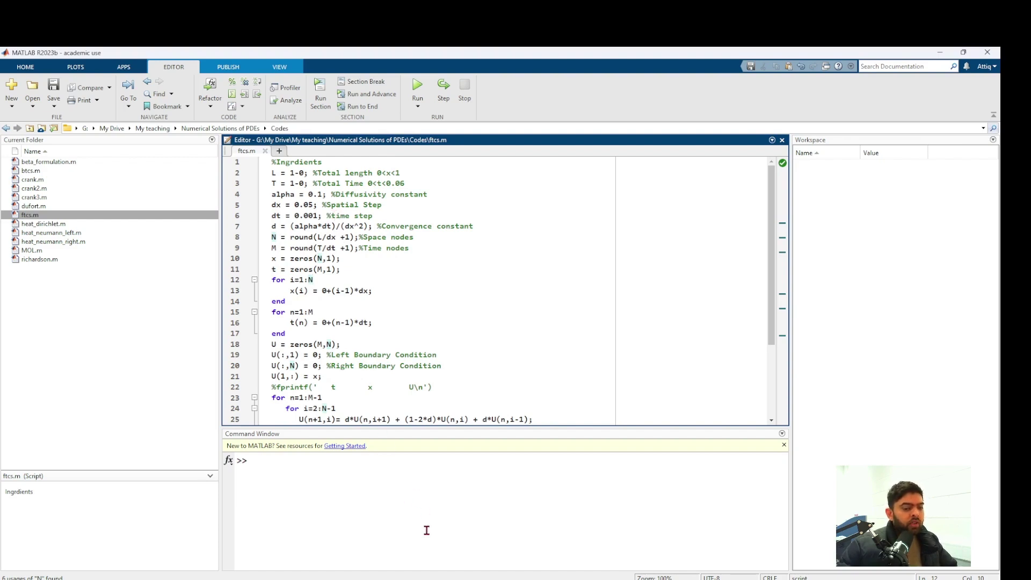
key(alt+Tab)
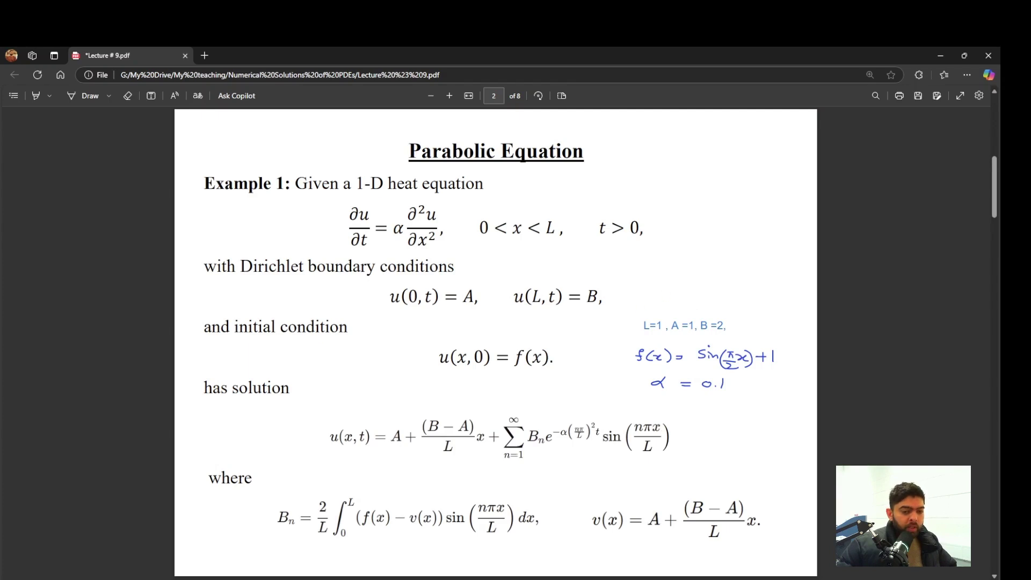
key(alt+Tab)
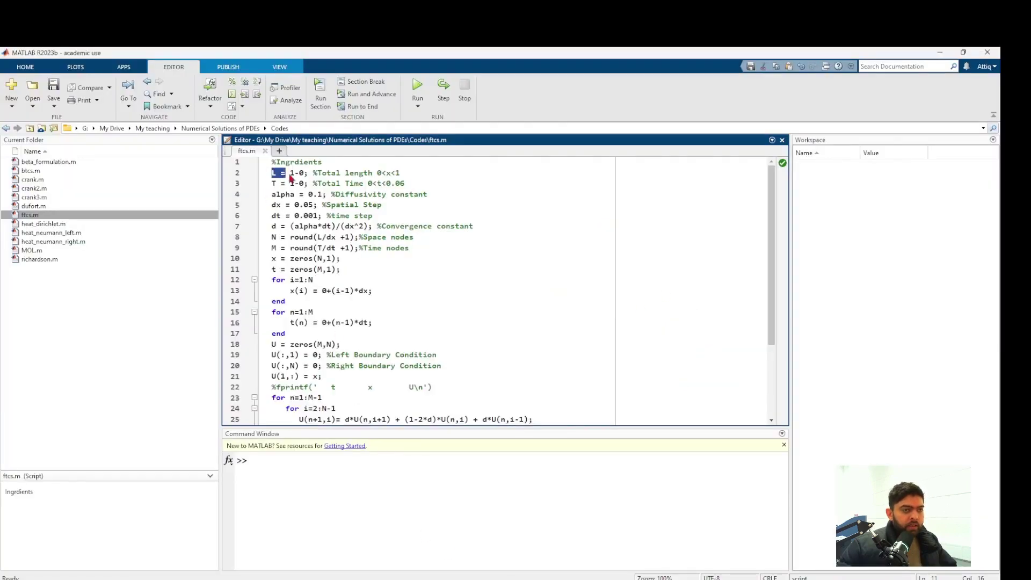
Review the length, total time, alpha and step-size definitions in ftcs.m
drag(271, 183, 483, 228)
click(274, 204)
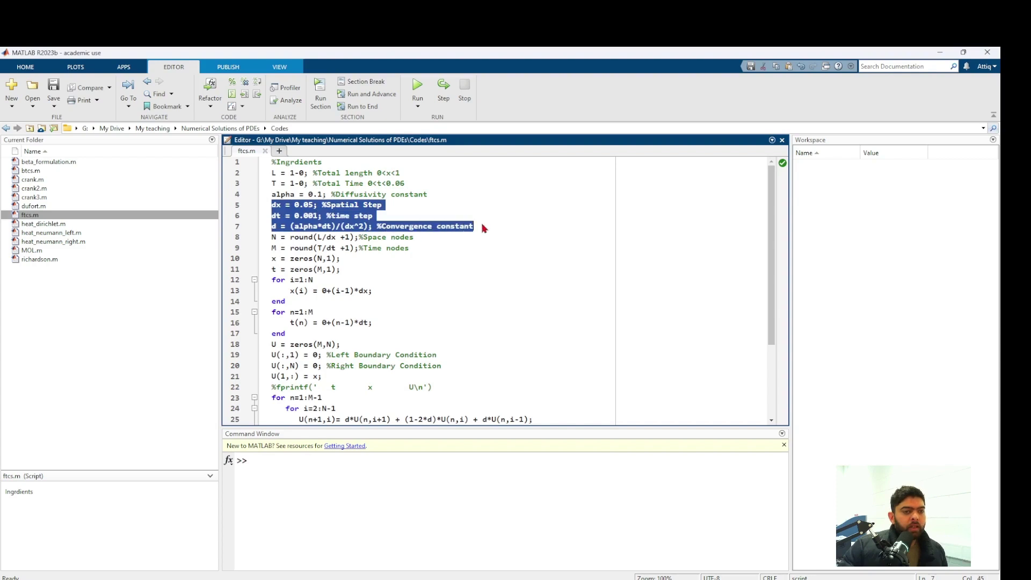
click(274, 226)
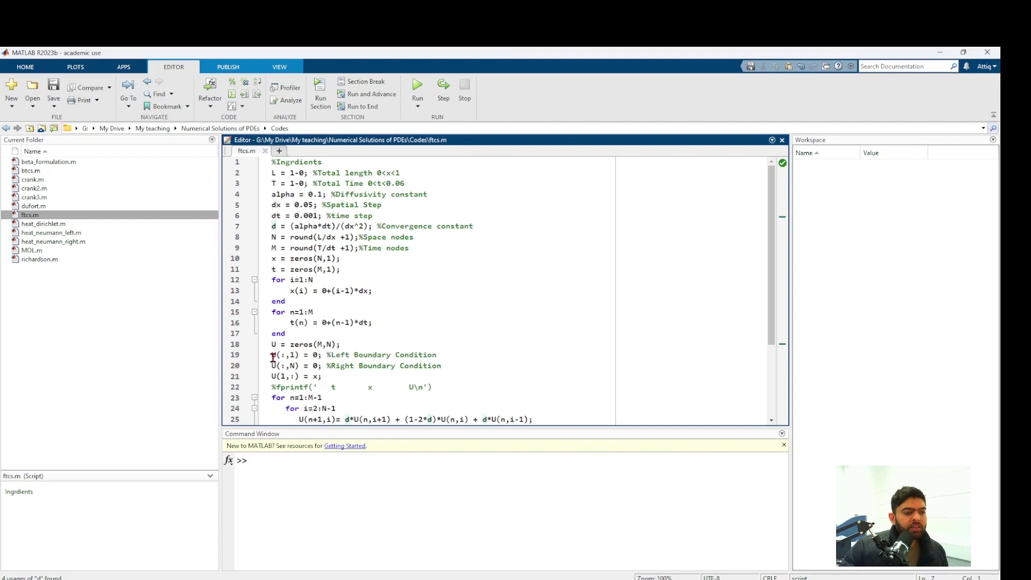
scroll(273, 360, down, 2)
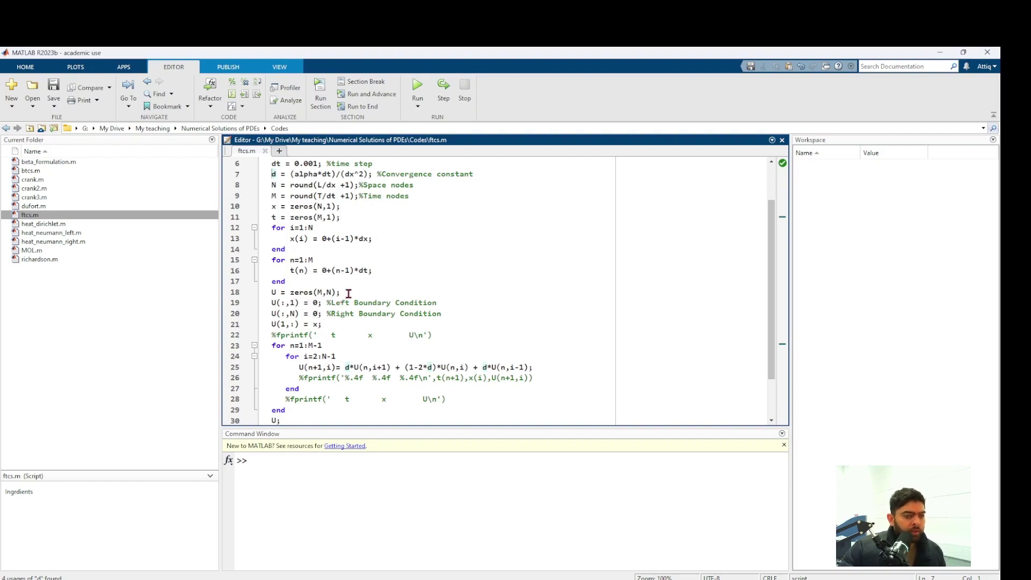
Paste 'A = 1; B=2; f_x = sin(pi*x/2)+1;' and set the boundaries U(:,1)=A and U(:,N)=B
click(274, 304)
text(A = 1; B=2; f_x = sin(pi*x/2)+1;)
drag(280, 306, 424, 309)
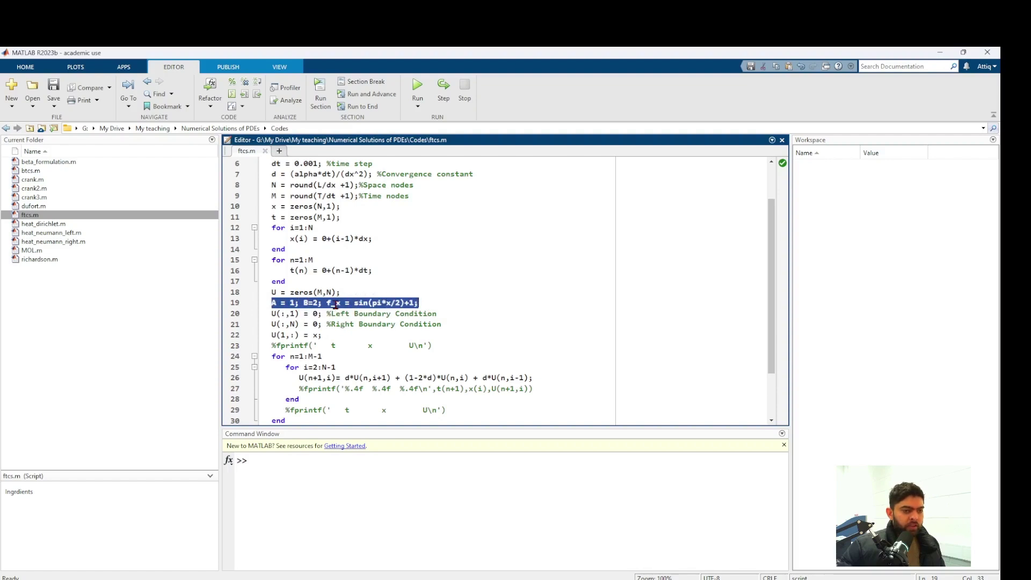
click(317, 316)
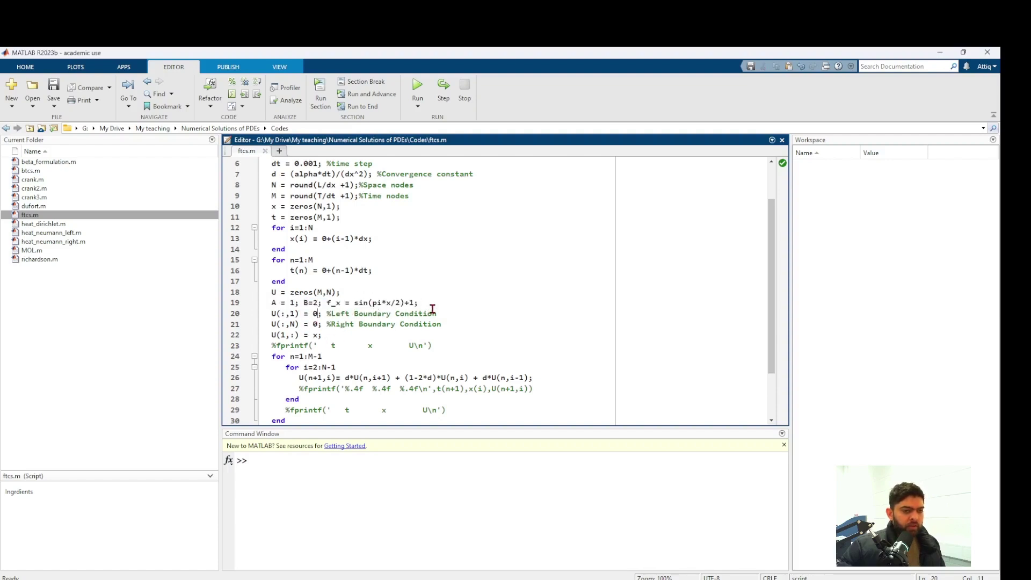
key(BackSpace)
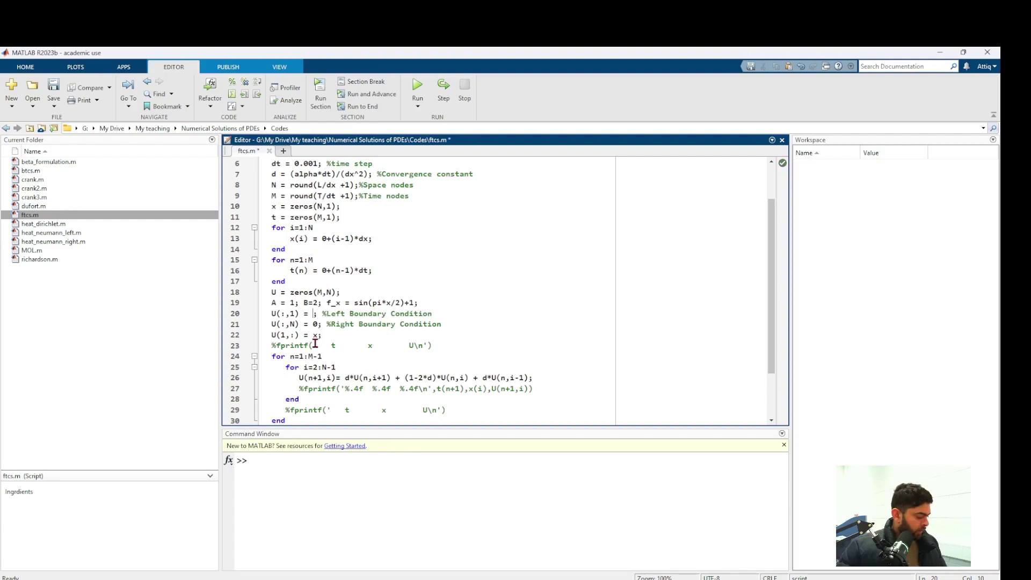
text(A)
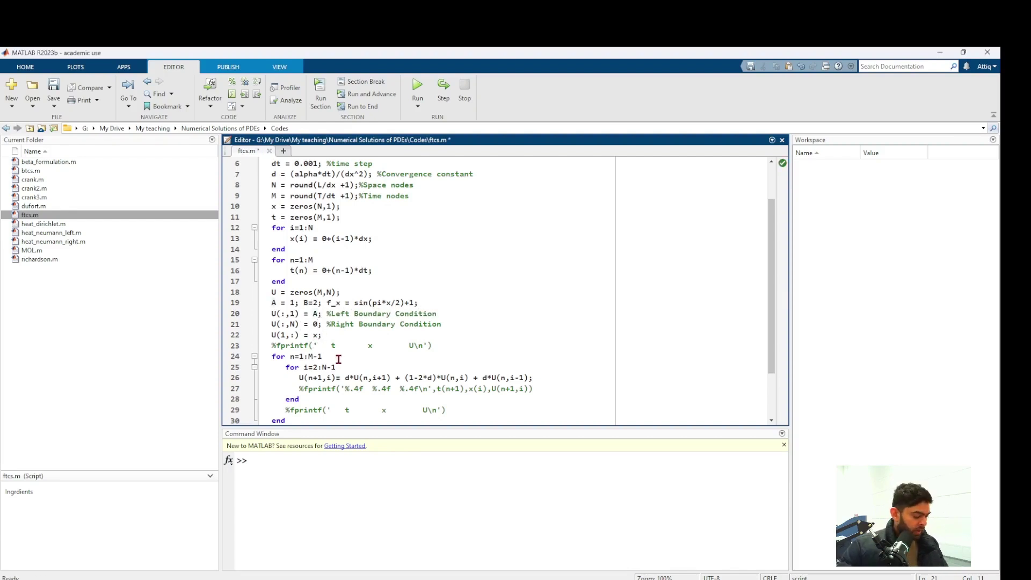
key(BackSpace)
text(B)
Use f_x as the initial row U(1,:) and save ftcs.m
key(Down)
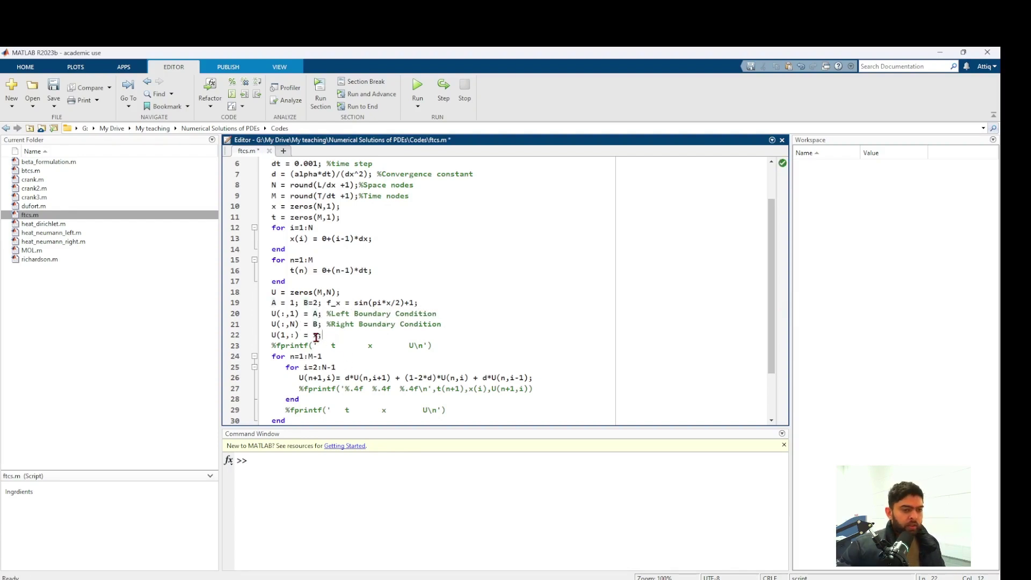
key(BackSpace)
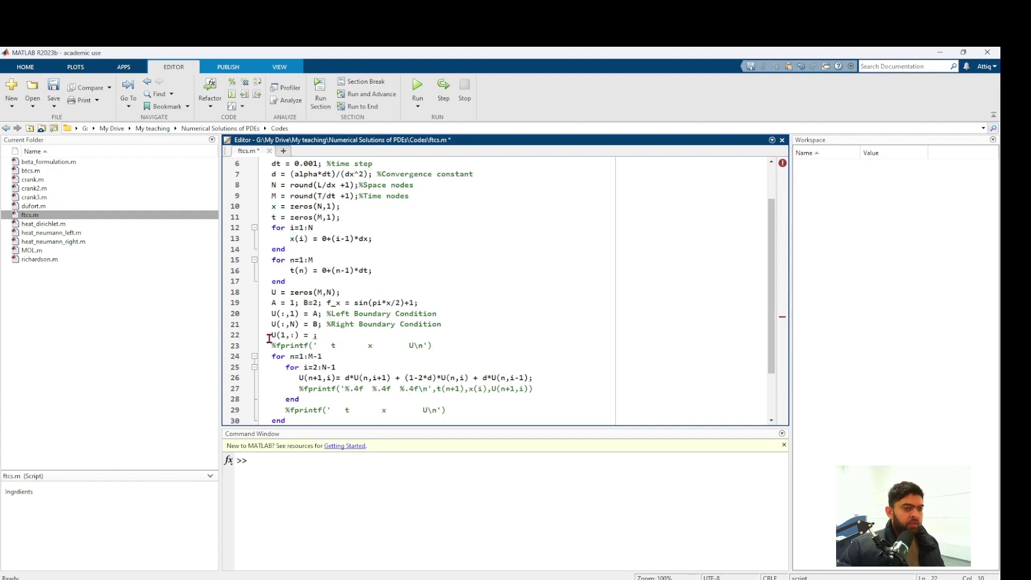
text(f_x)
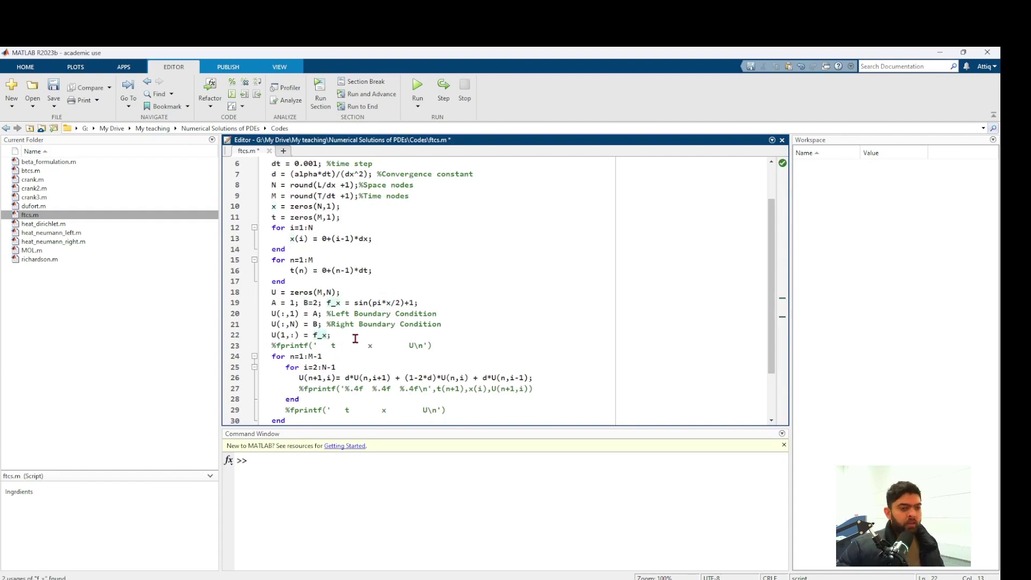
key(End)
key(ctrl+s)
double_click(389, 303)
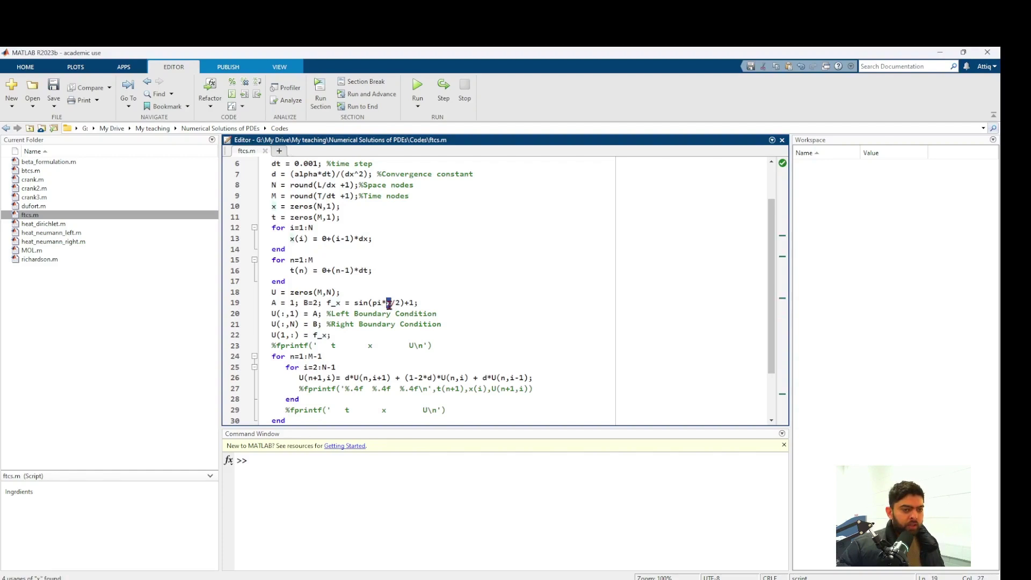
drag(273, 206, 341, 208)
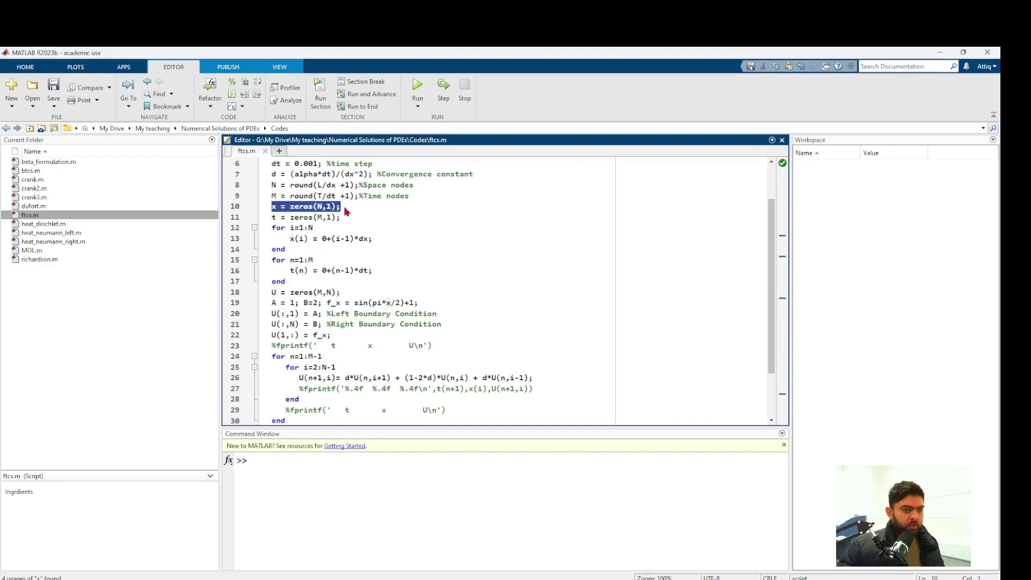
click(427, 303)
scroll(351, 348, down, 2)
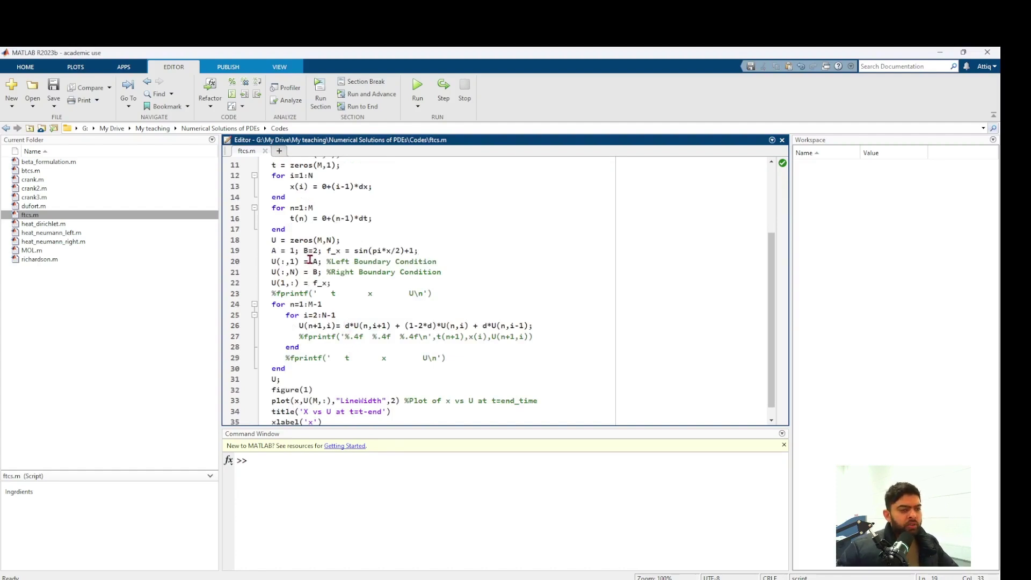
scroll(537, 323, down, 1)
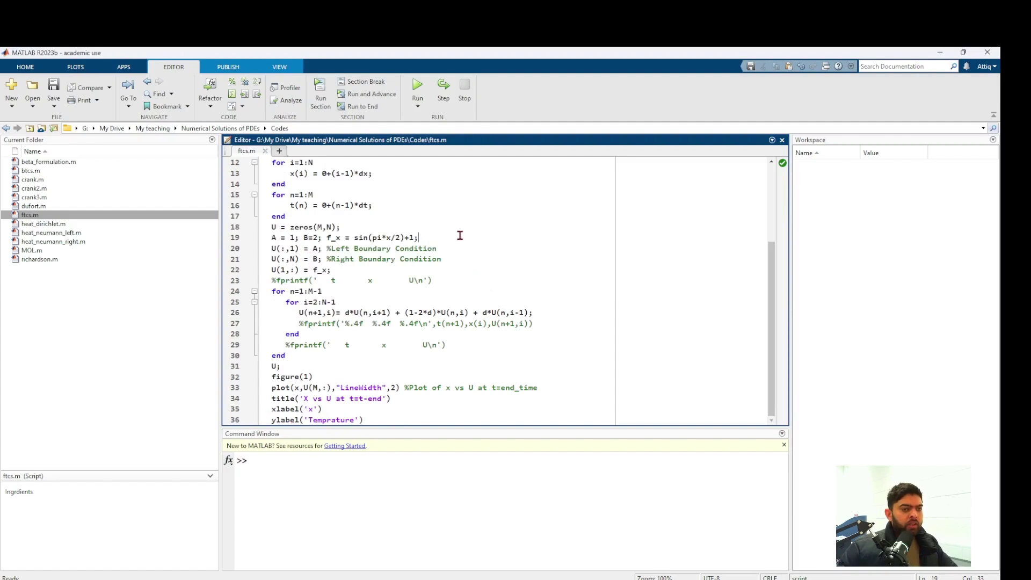
Run ftcs to plot the FTCS temperature result, then close the Figure 1 window
click(417, 86)
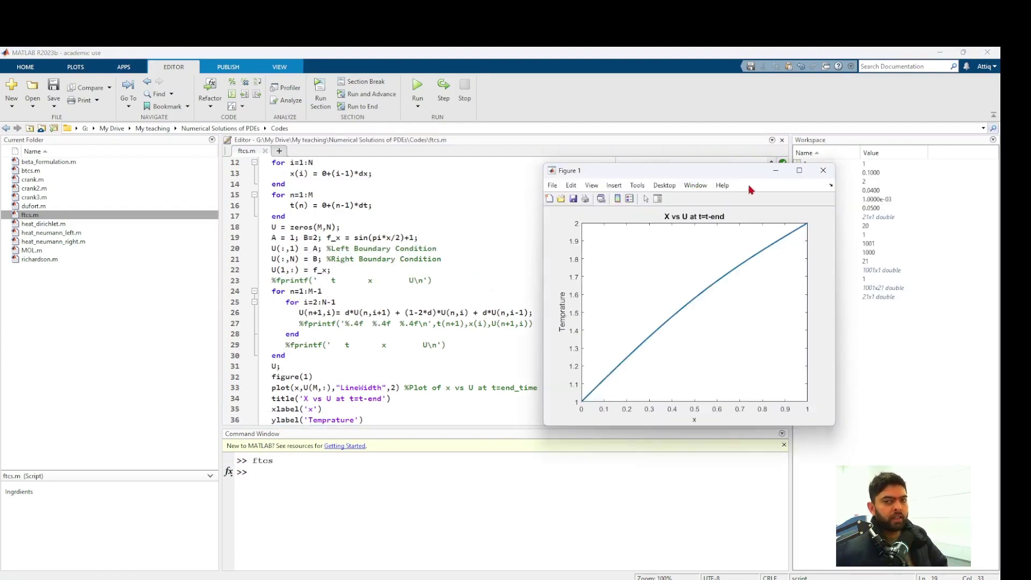
mouse_move(792, 173)
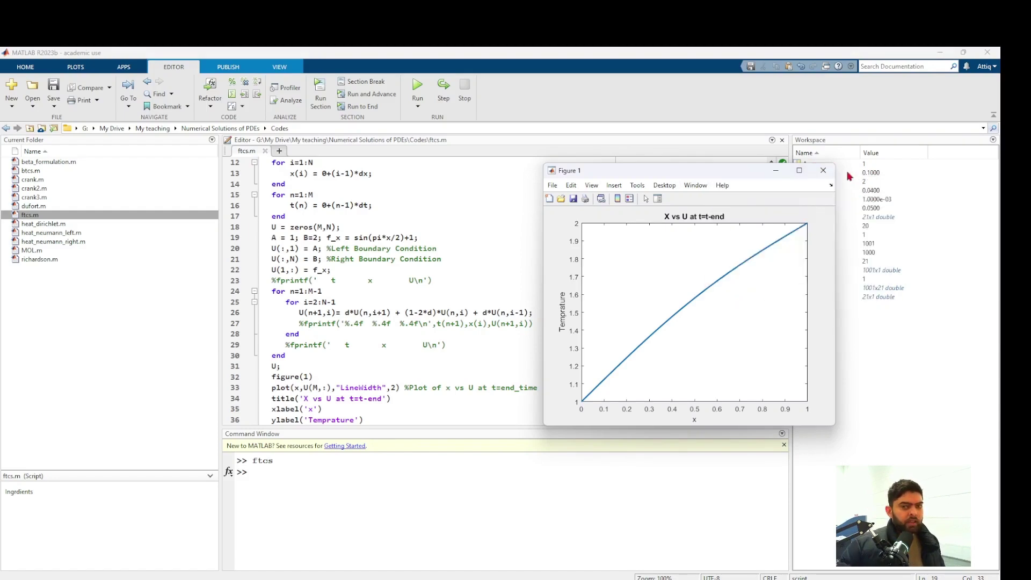
click(823, 170)
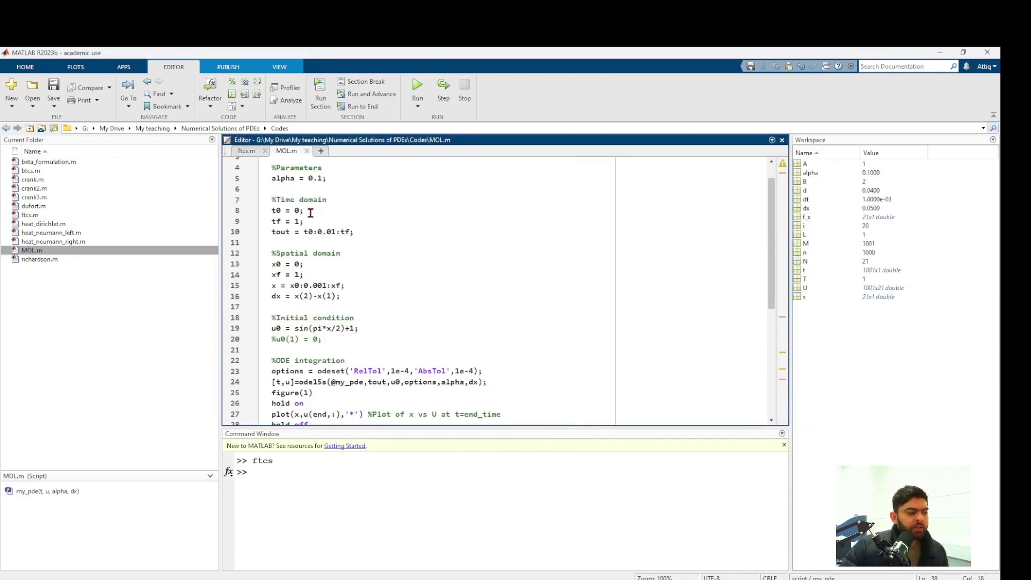
drag(271, 179, 327, 181)
click(341, 216)
drag(272, 222, 303, 222)
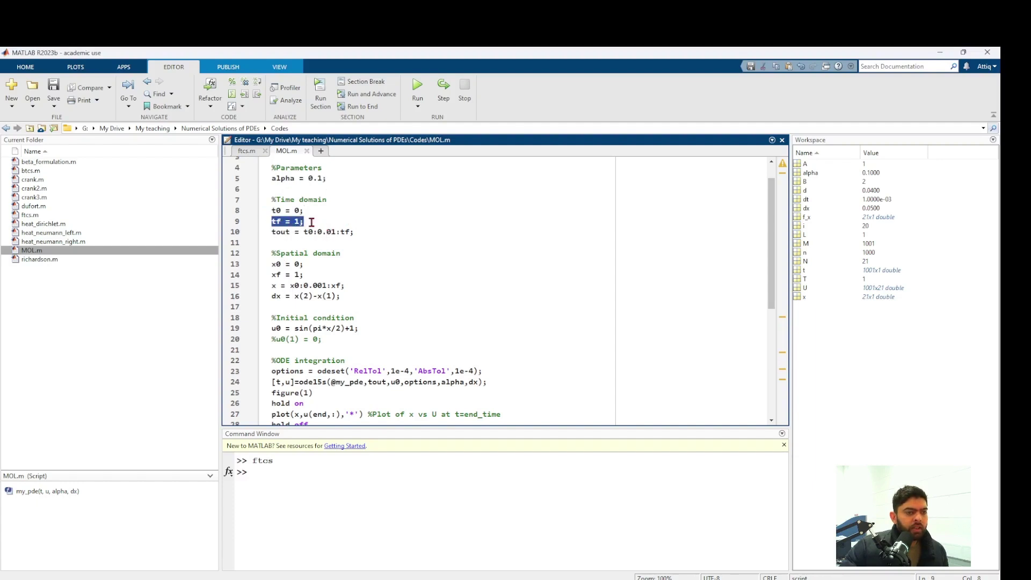
drag(305, 275, 270, 275)
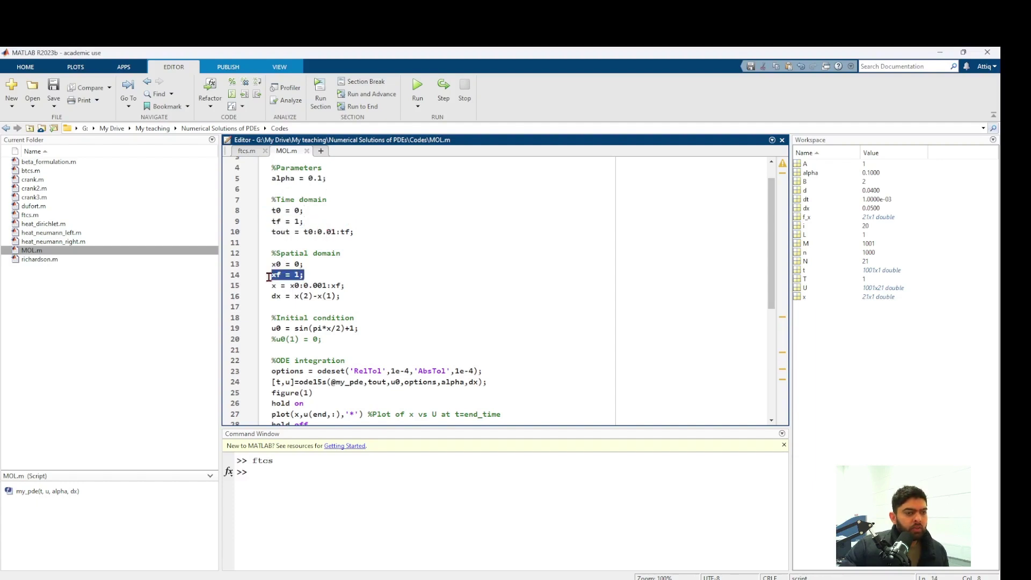
click(307, 275)
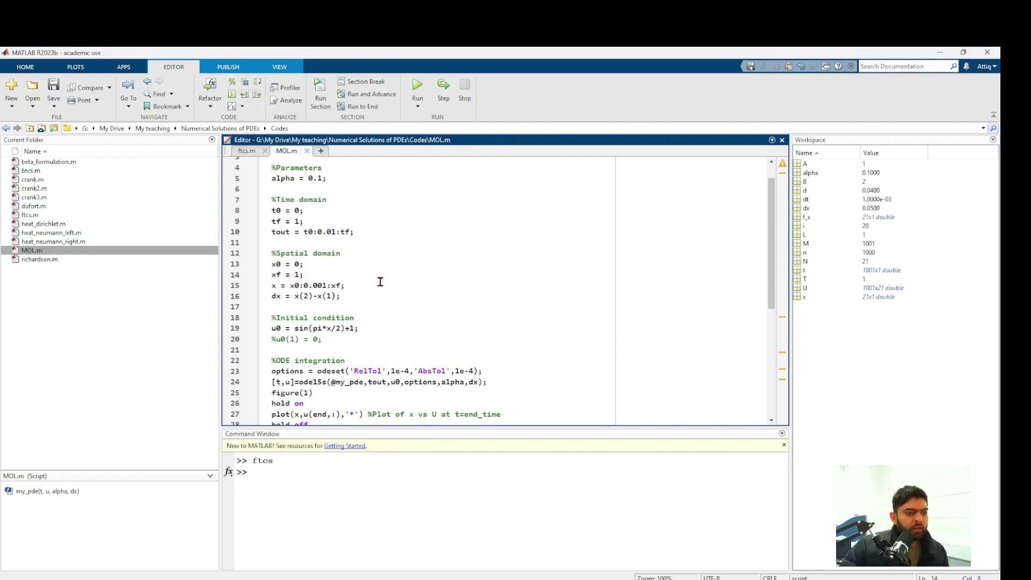
scroll(323, 277, down, 2)
drag(275, 277, 362, 277)
click(365, 290)
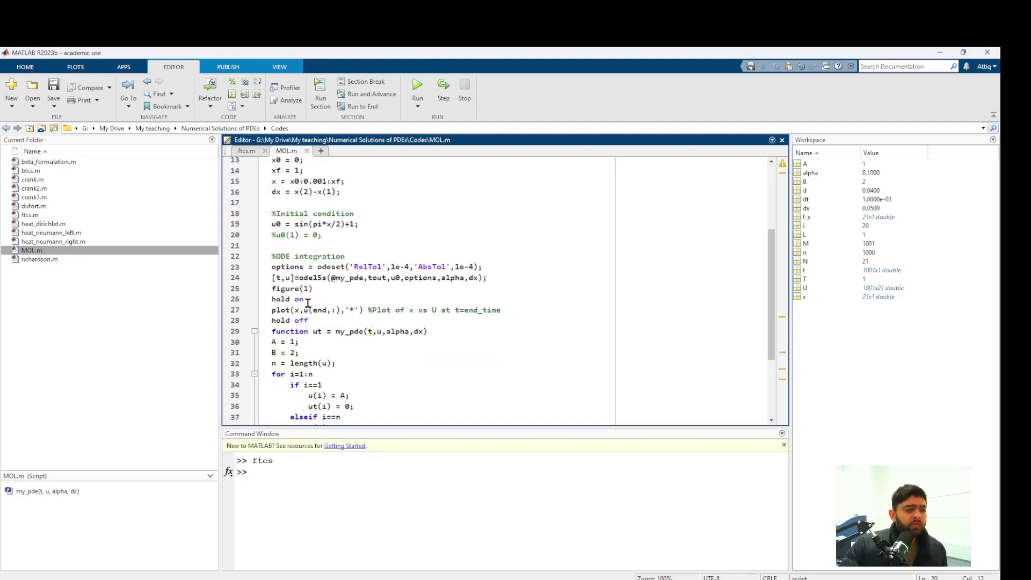
scroll(439, 341, down, 2)
click(307, 303)
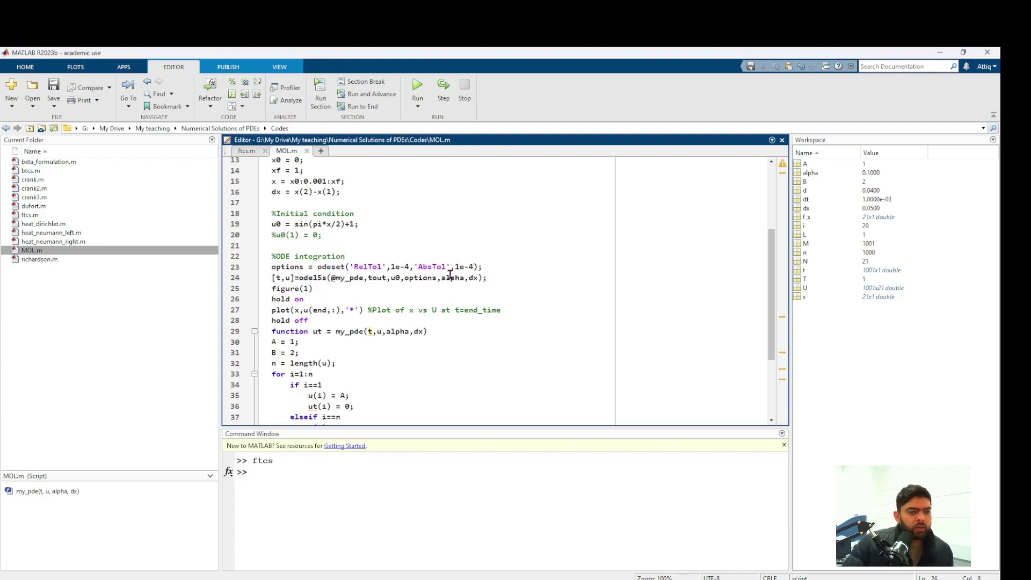
scroll(318, 309, down, 2)
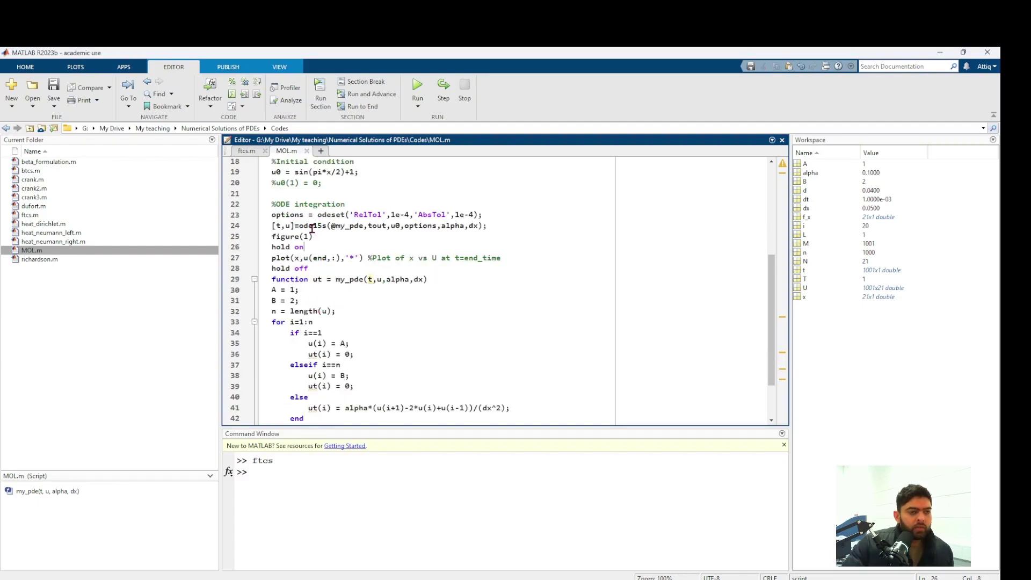
click(272, 236)
shift+click(341, 271)
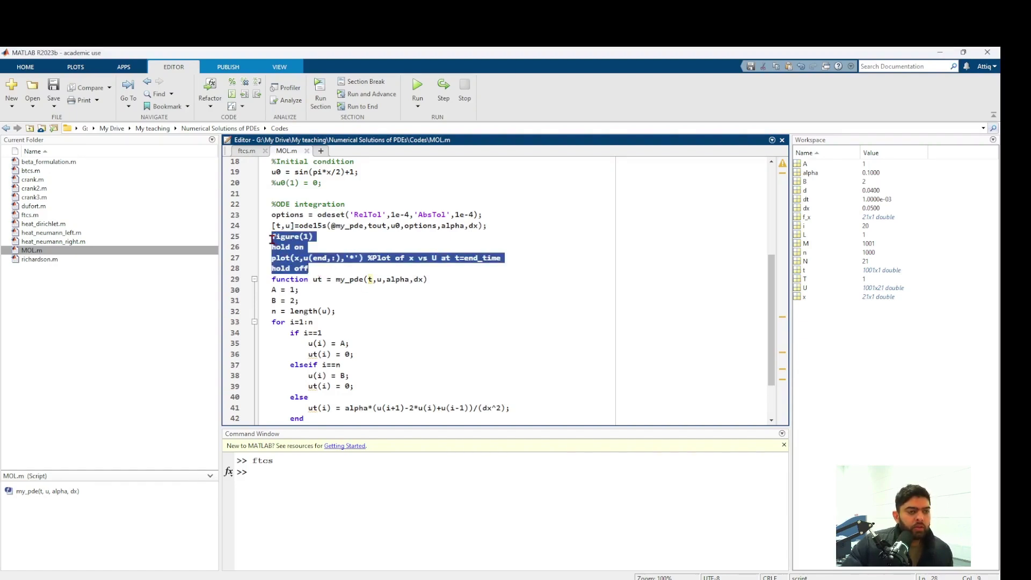
click(309, 268)
scroll(309, 268, down, 2)
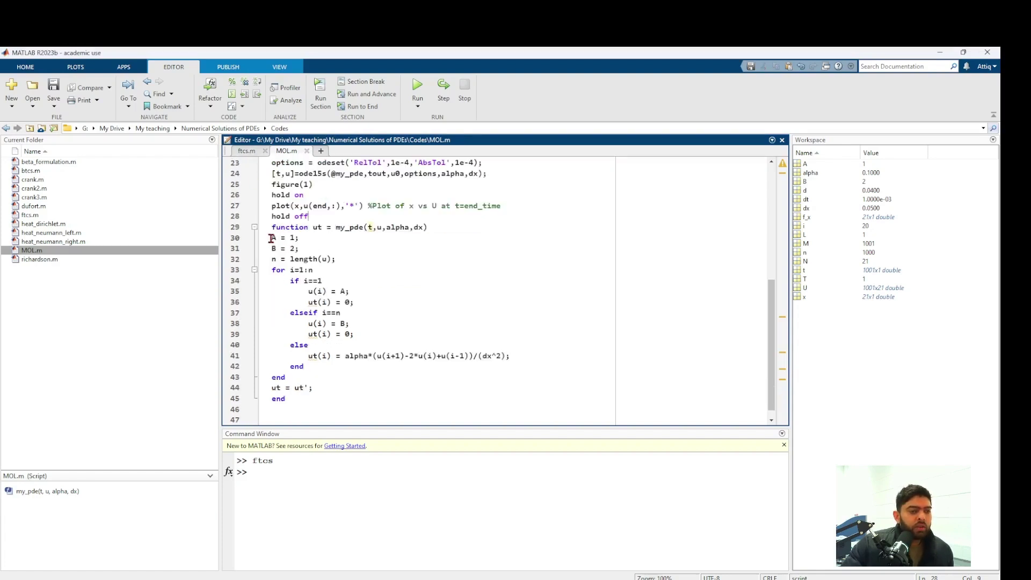
drag(271, 238, 327, 276)
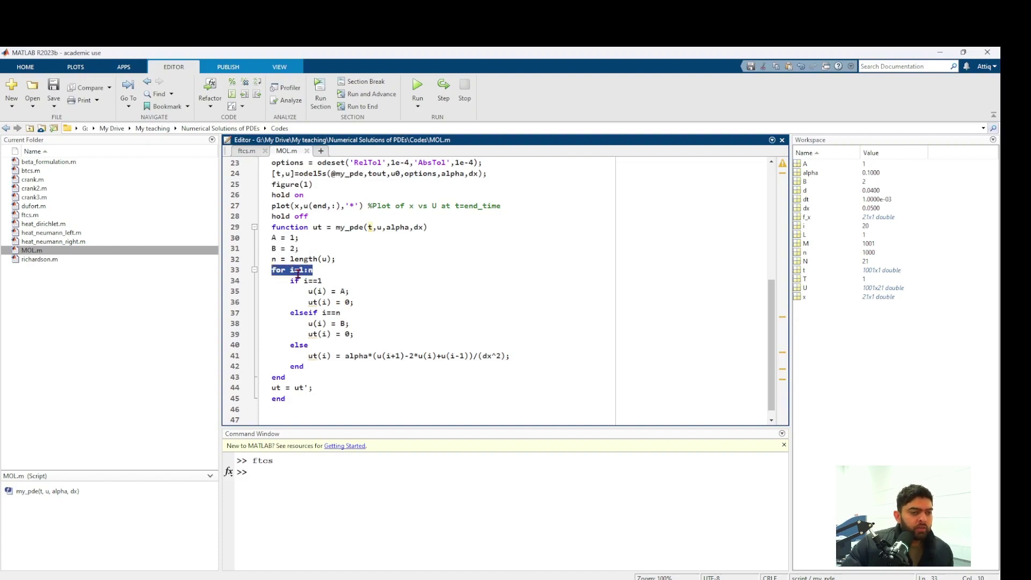
click(325, 275)
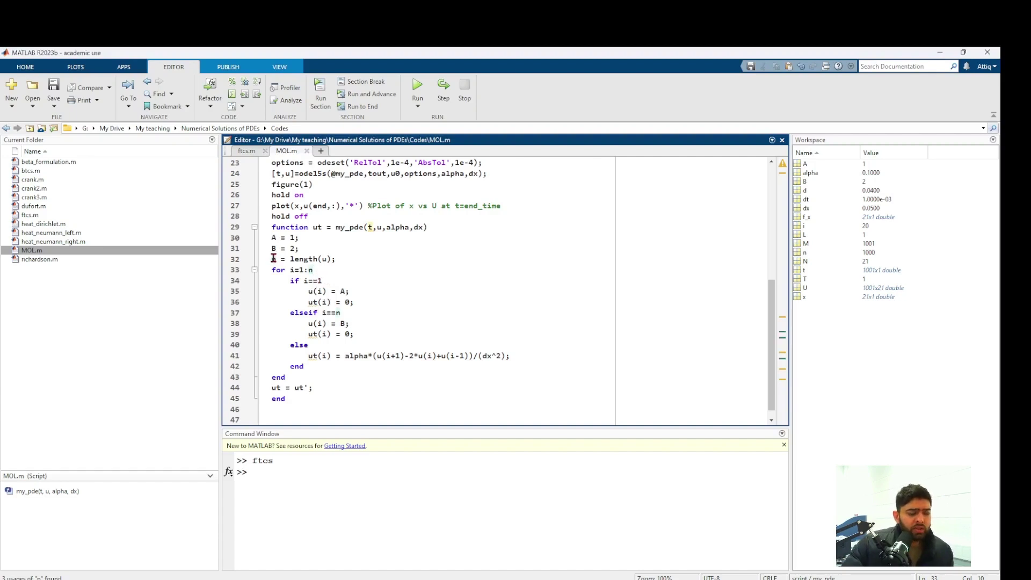
drag(290, 280, 359, 306)
click(357, 307)
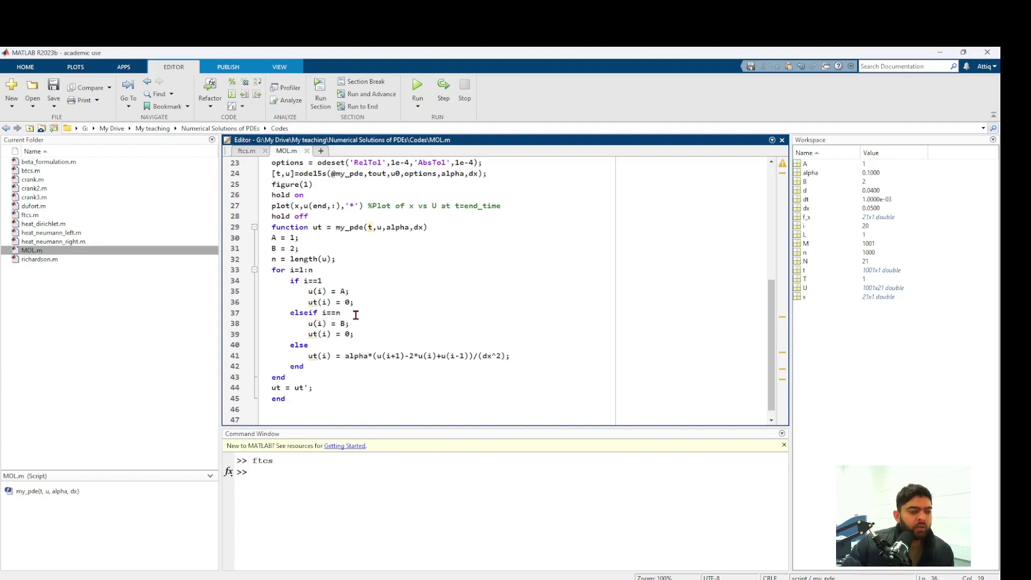
drag(309, 323, 352, 329)
click(353, 325)
drag(309, 335, 355, 335)
click(358, 335)
drag(309, 356, 516, 356)
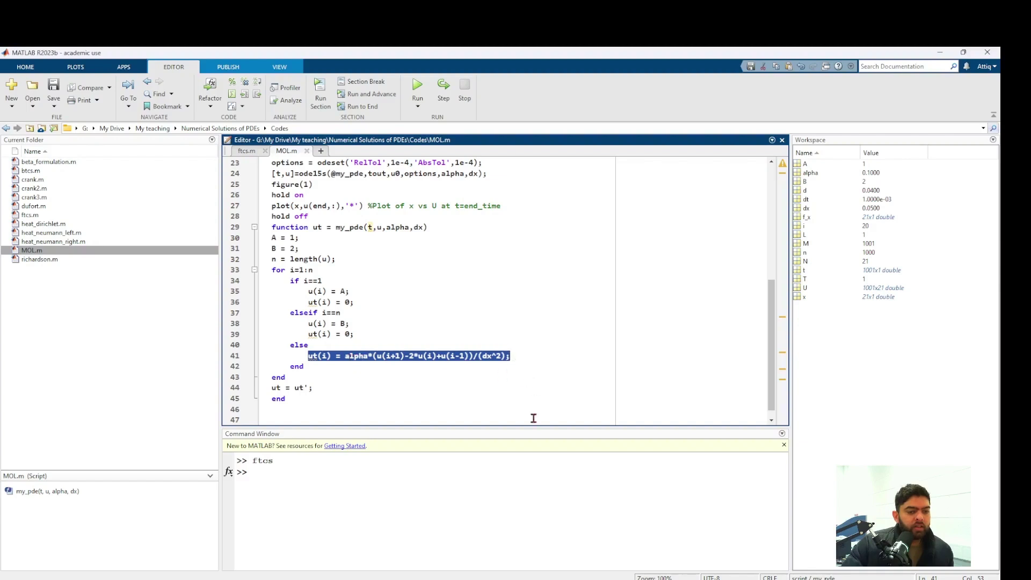
key(alt+Tab)
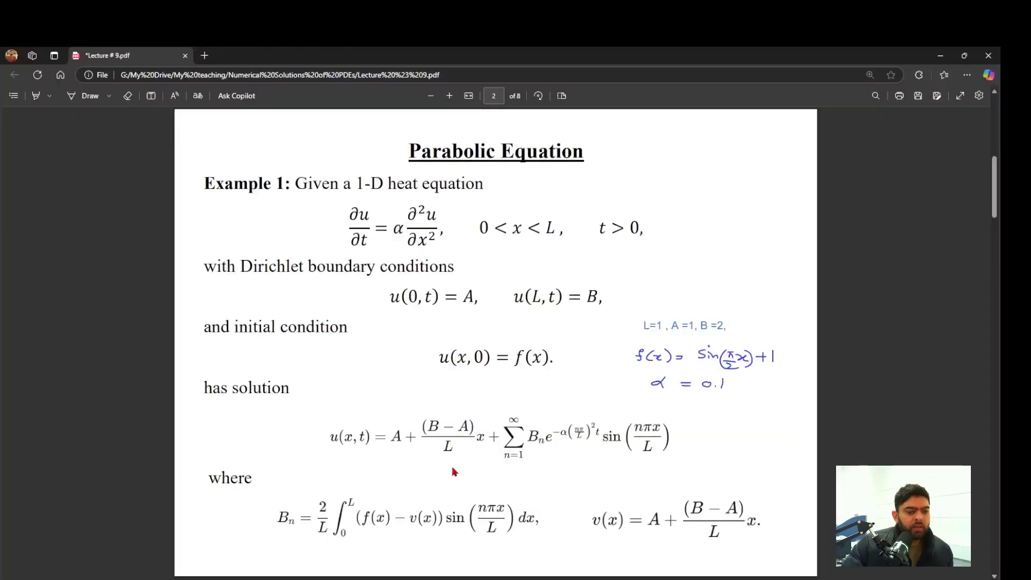
Run MOL.m to plot temperature versus x at the final time, rising from 1 to 2
key(alt+Tab)
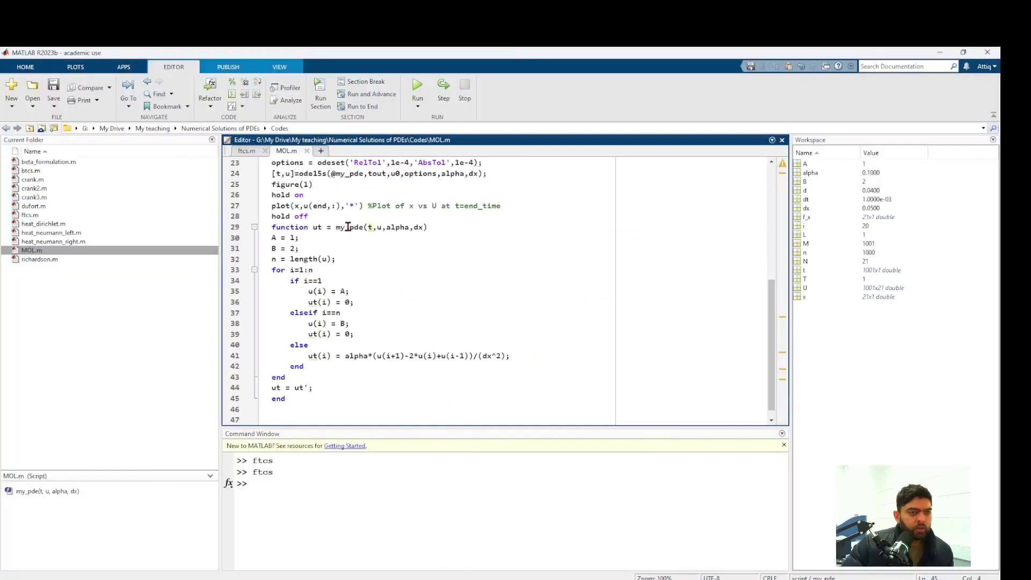
click(417, 87)
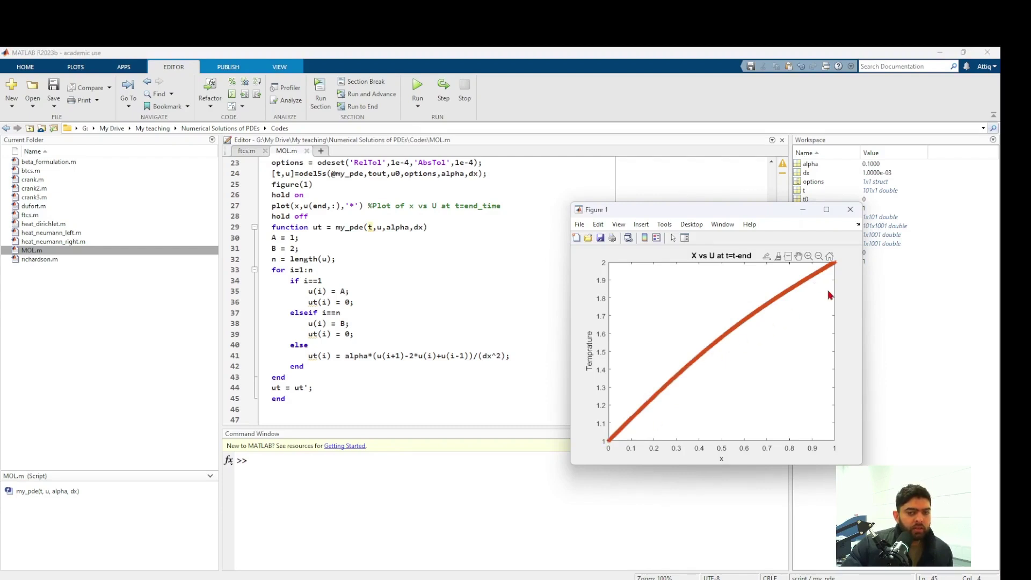
key(alt+Tab)
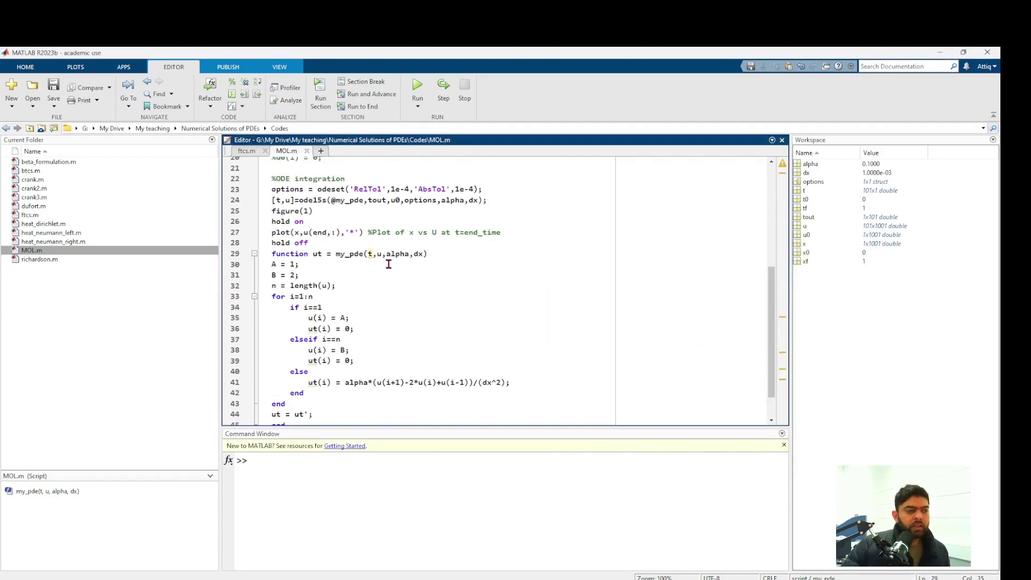
scroll(376, 268, up, 7)
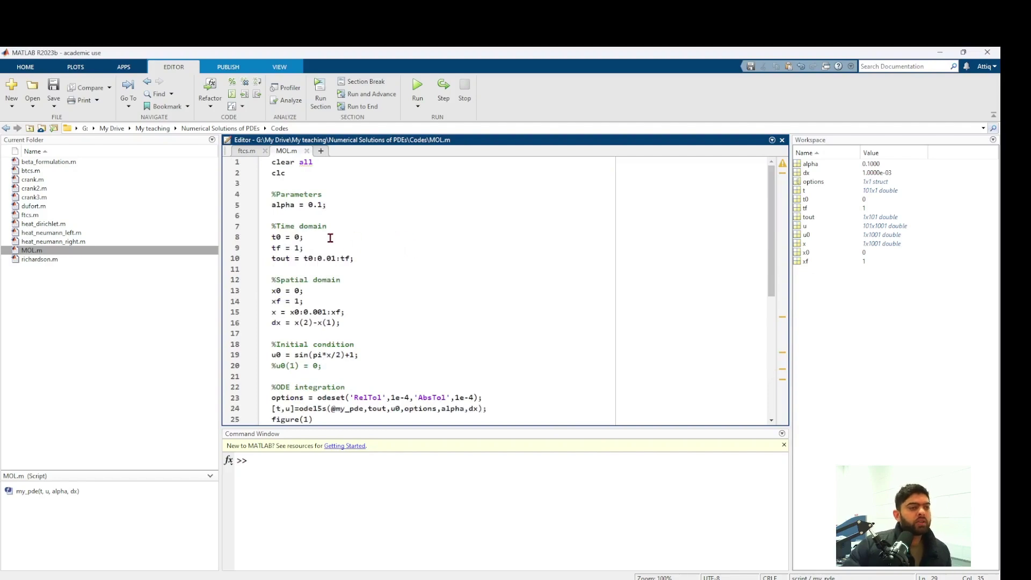
Open heat_dirichlet.m and compare it against the lecture PDF's formulas
double_click(45, 223)
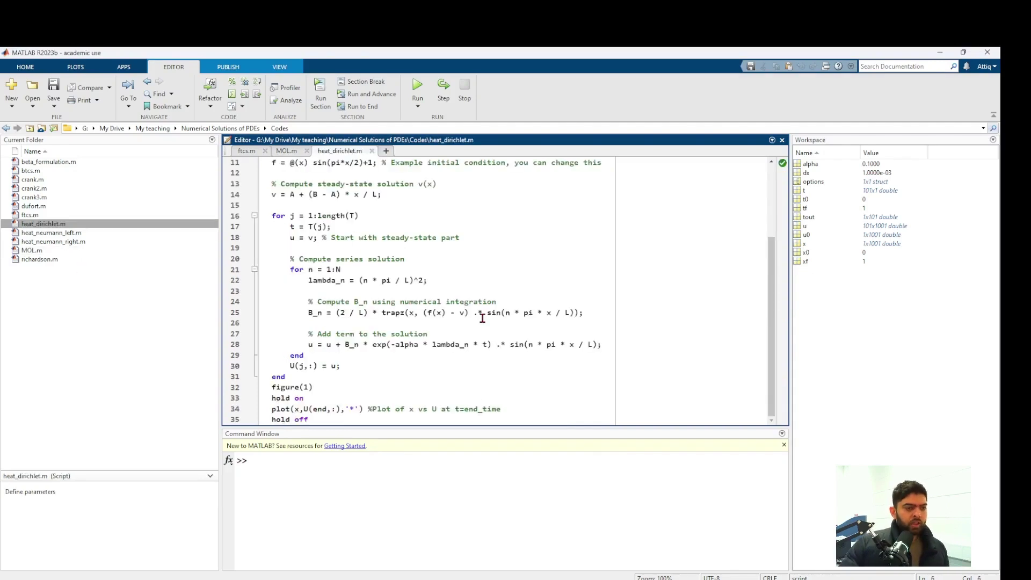
scroll(482, 318, up, 4)
scroll(482, 318, down, 4)
key(alt+Tab)
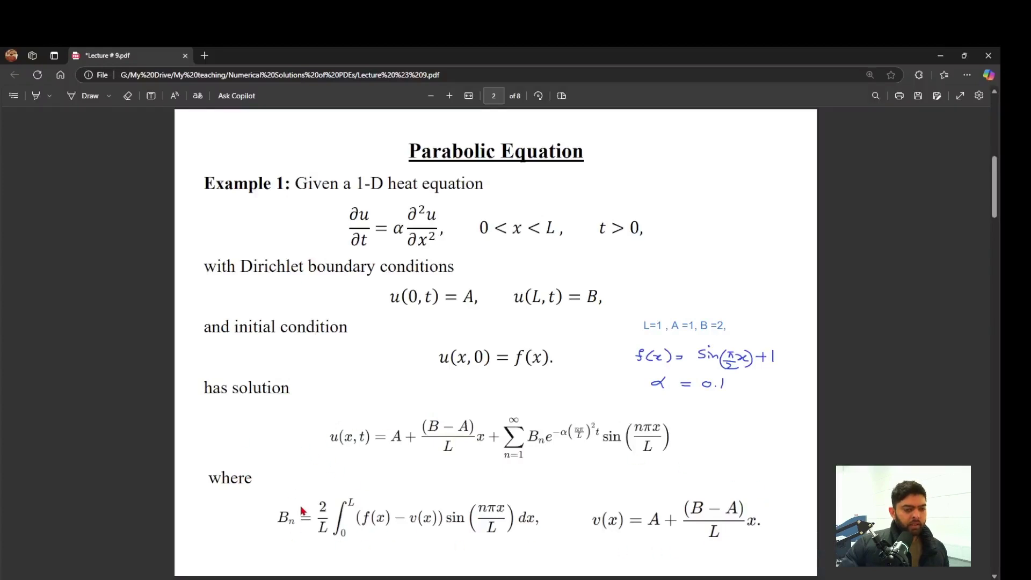
key(alt+Tab)
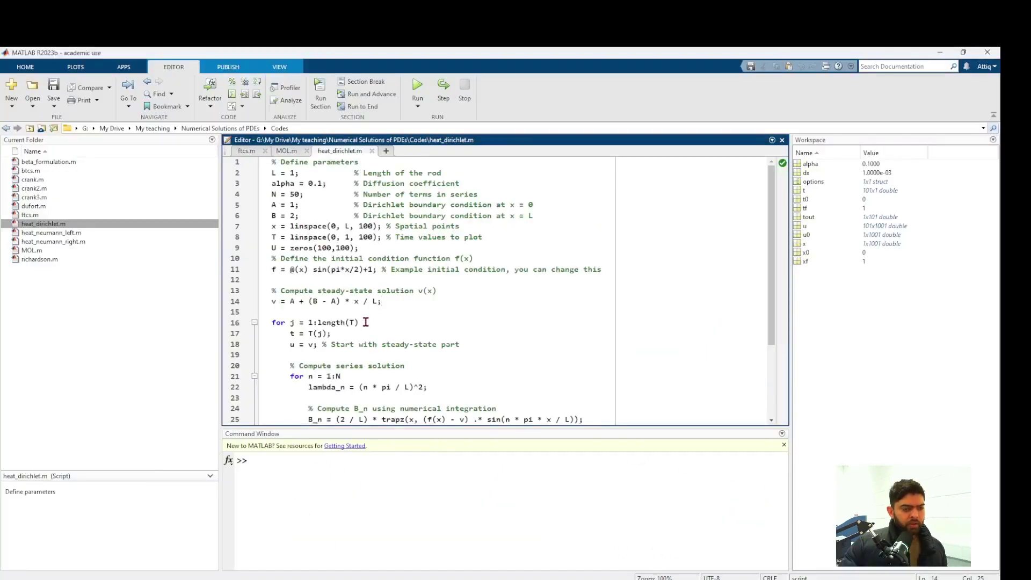
scroll(361, 344, down, 4)
scroll(379, 256, up, 4)
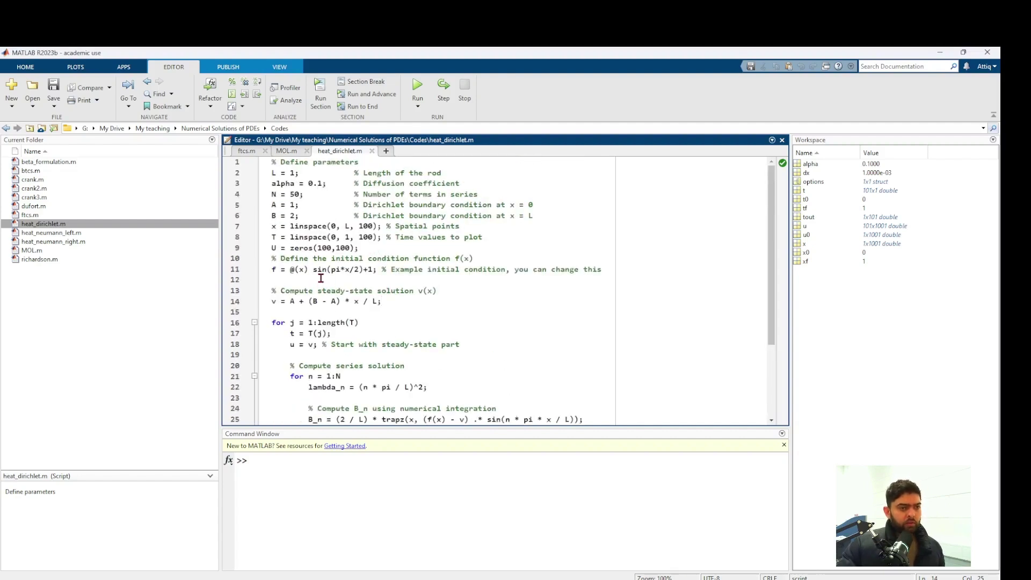
Review the T = linspace(0, 1, 100), initial condition f and A = 1 lines of heat_dirichlet.m
drag(271, 240, 396, 240)
click(332, 239)
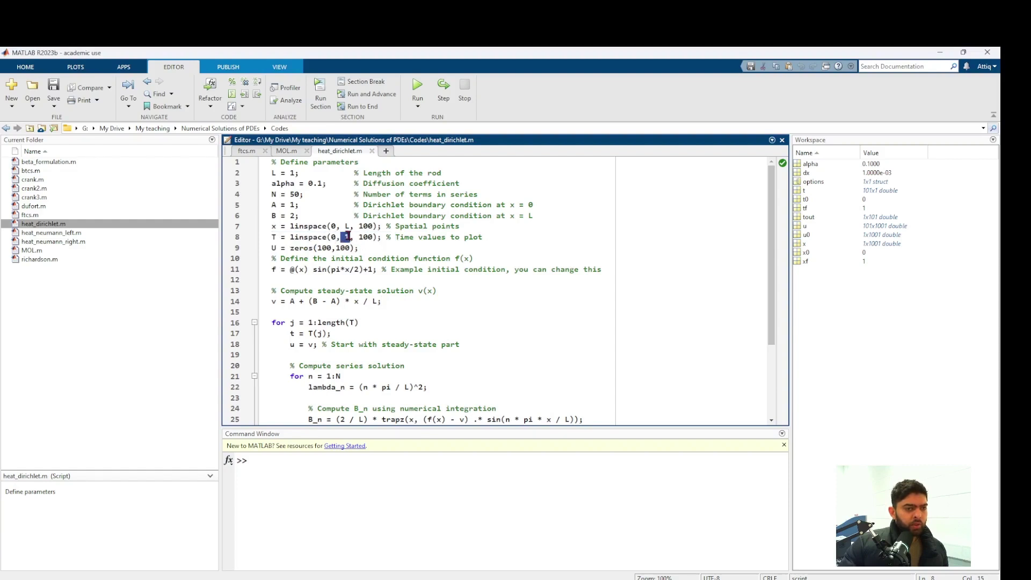
drag(272, 271, 378, 274)
click(327, 273)
drag(273, 205, 300, 215)
click(304, 282)
scroll(338, 314, down, 3)
scroll(338, 314, up, 3)
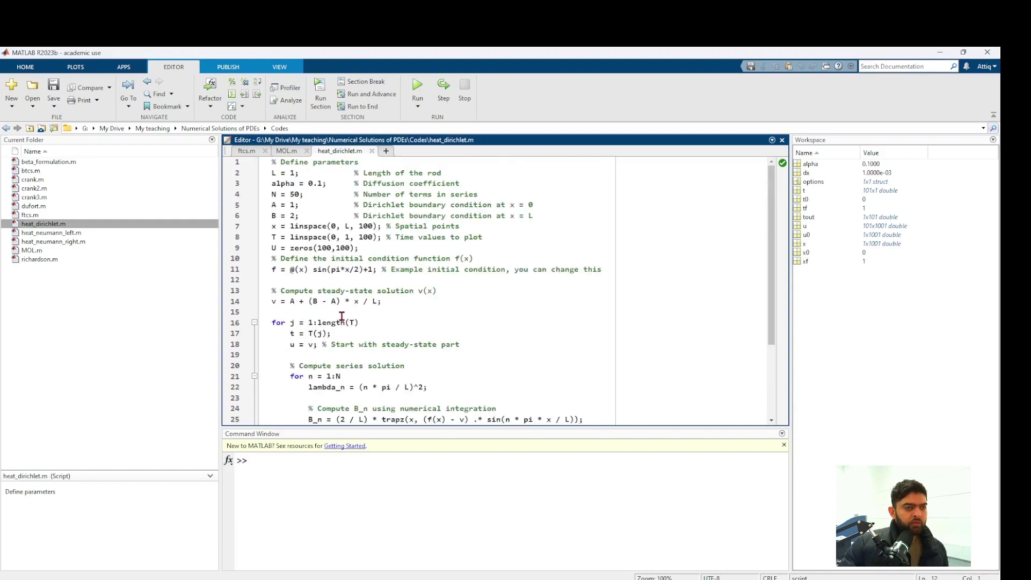
scroll(249, 164, down, 5)
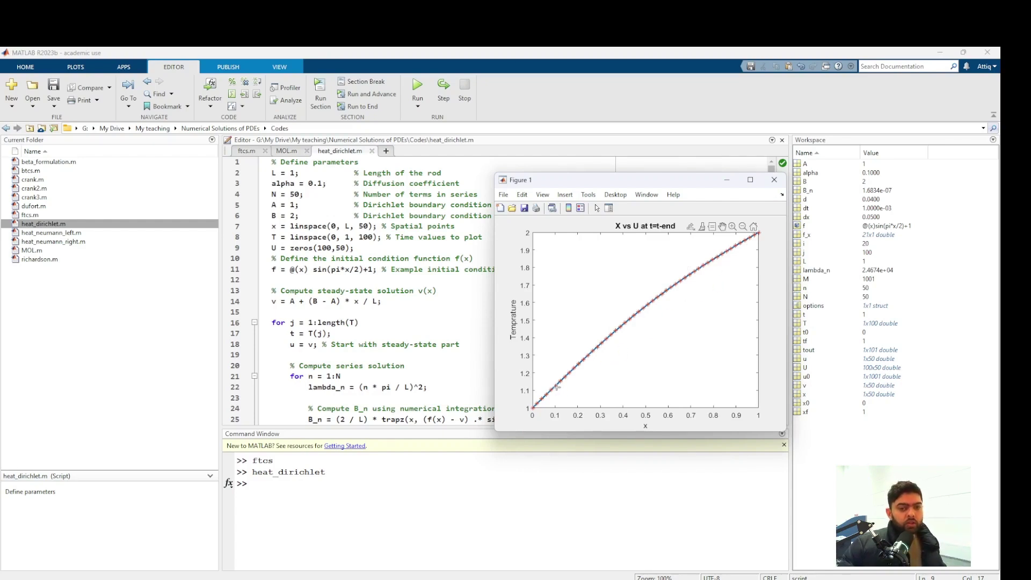
In the lecture PDF, underline Neumann and scroll down to the derivative boundary condition
key(alt+Tab)
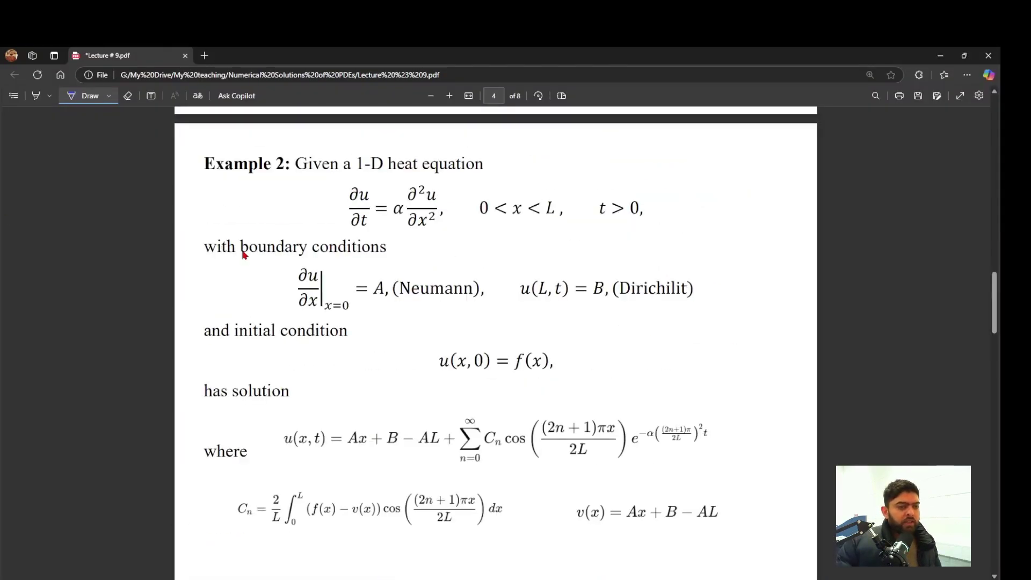
drag(477, 299, 404, 298)
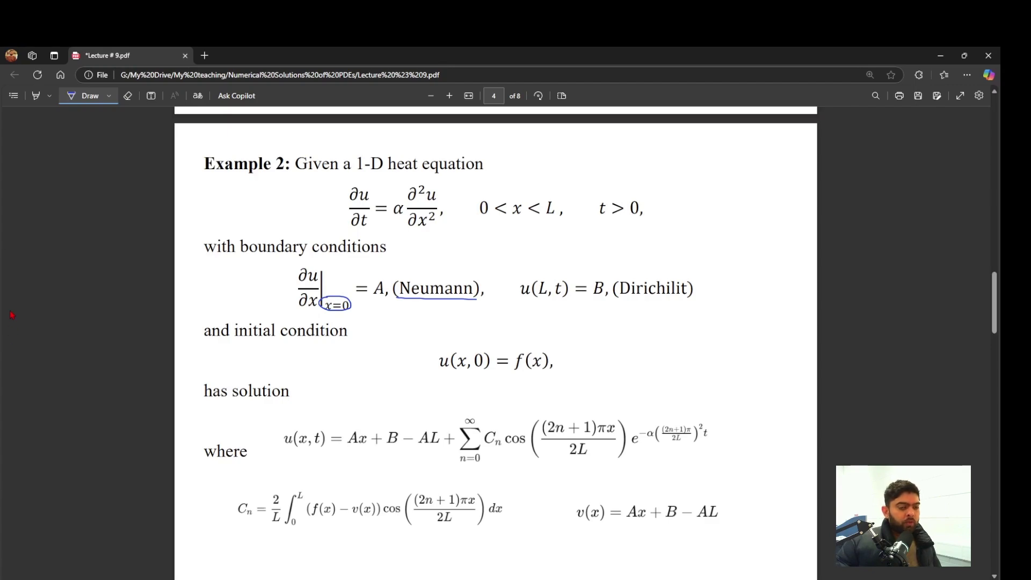
scroll(12, 315, down, 1)
scroll(12, 315, down, 8)
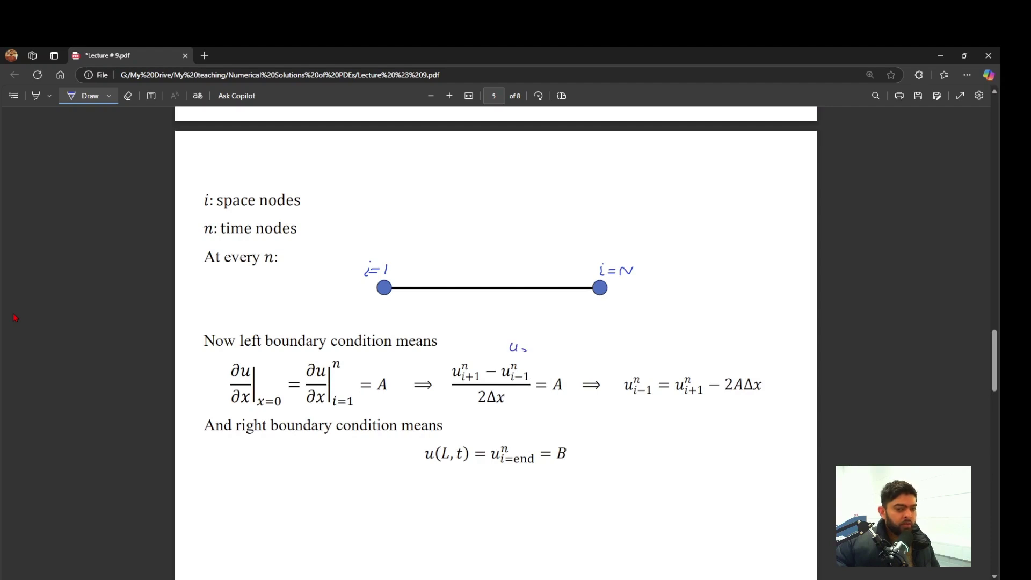
Write u₂ⁿ and u₀ⁿ above the central difference, circle u_{i-1}^n and enclose u_{i+1}^n − 2AΔx
drag(463, 345, 471, 349)
drag(472, 349, 479, 355)
drag(474, 343, 480, 339)
drag(520, 339, 527, 337)
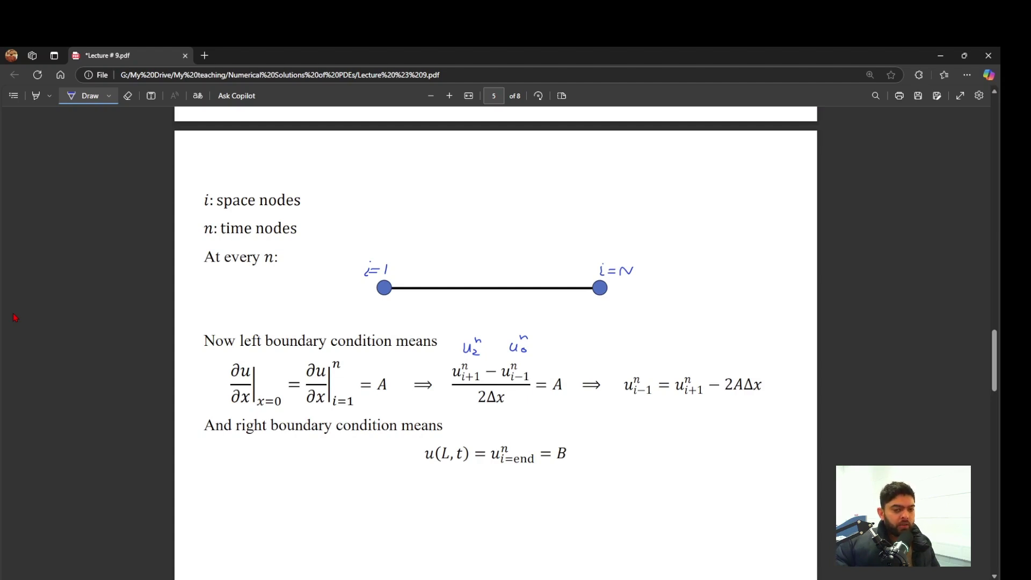
drag(651, 373, 653, 393)
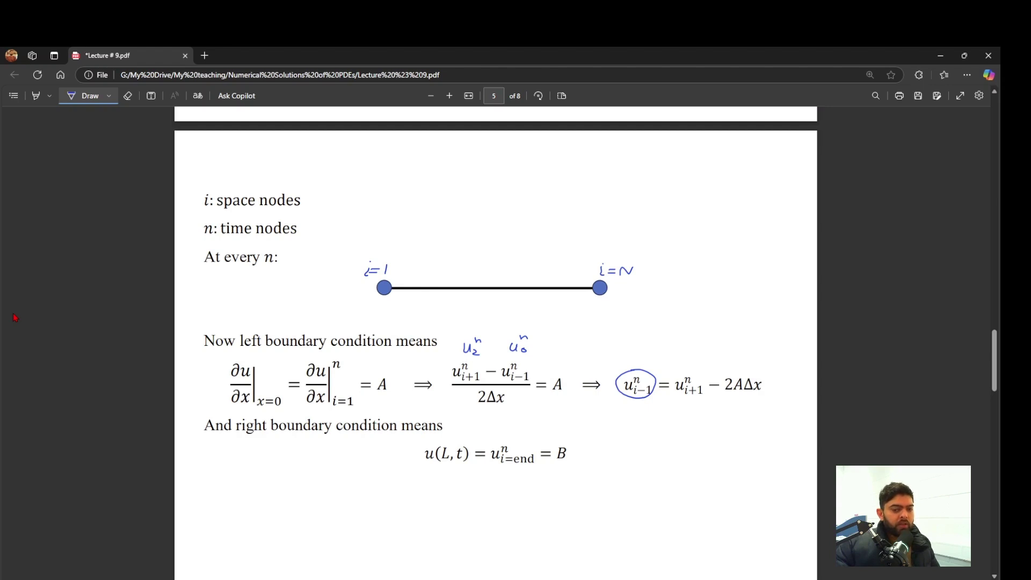
mouse_move(672, 371)
mouse_down()
mouse_move(720, 395)
mouse_move(671, 370)
mouse_up()
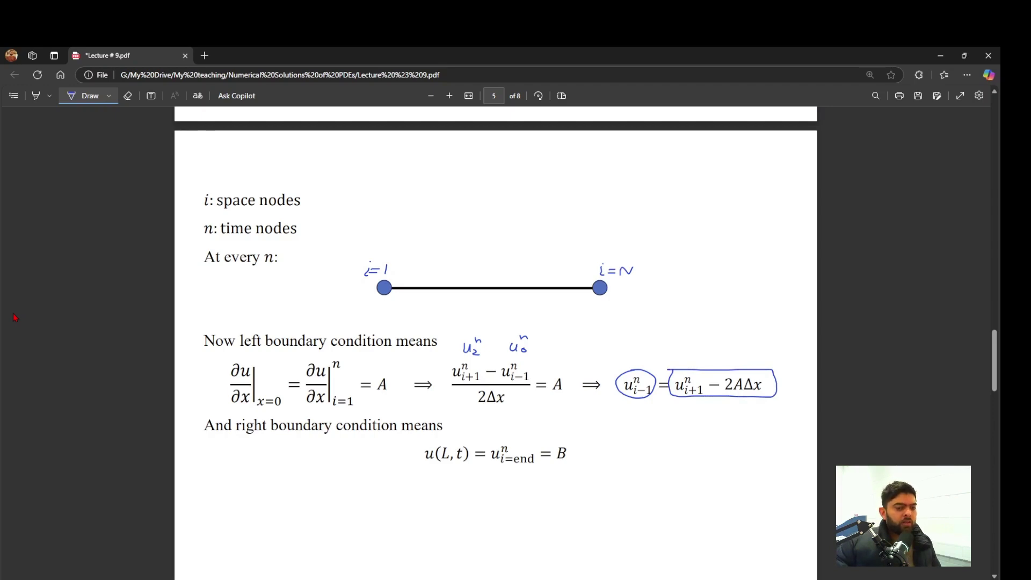
In ftcs.m, comment out line 20's fixed left value and start the loop at i=1
key(alt+Tab)
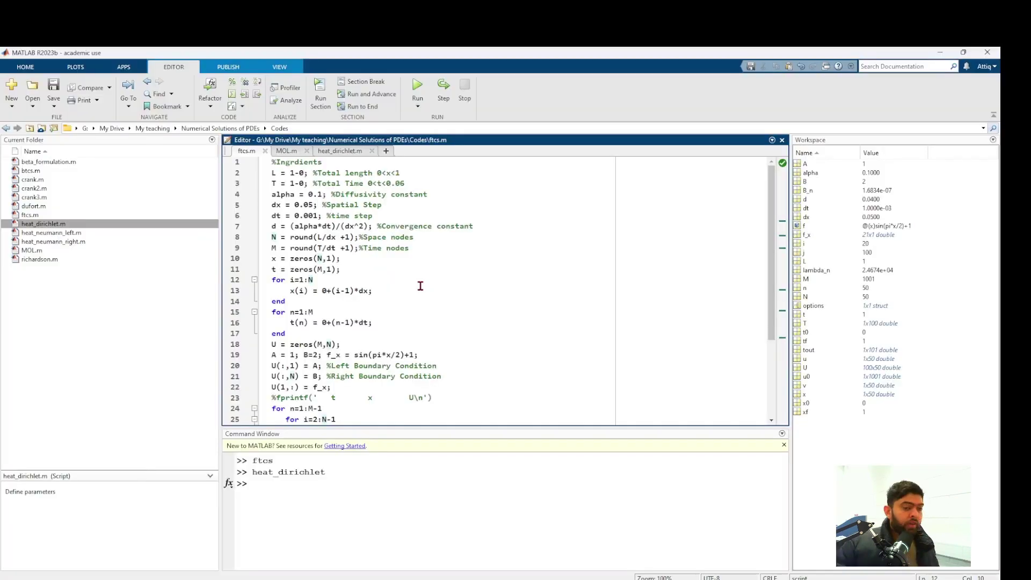
scroll(419, 285, down, 3)
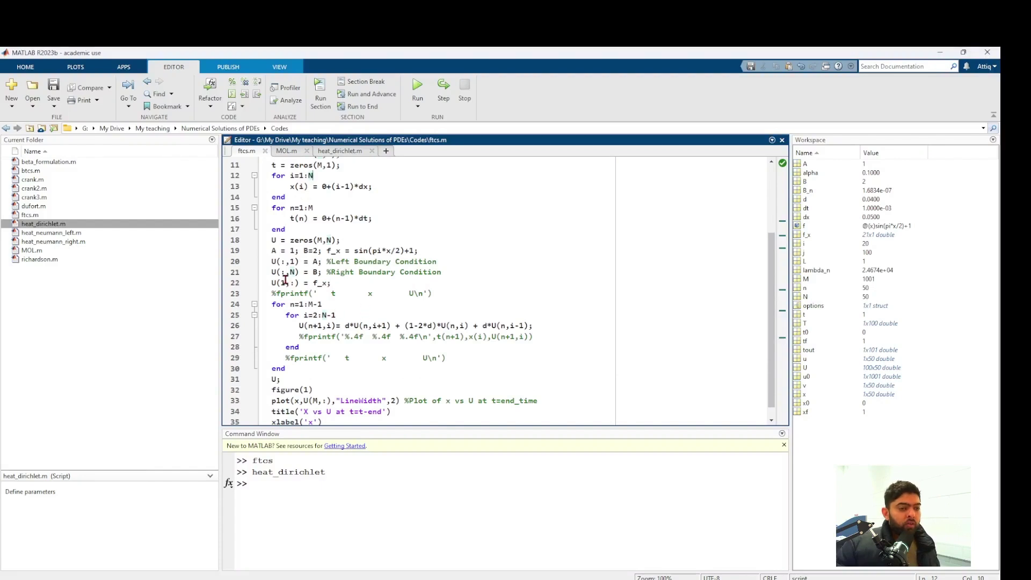
click(272, 262)
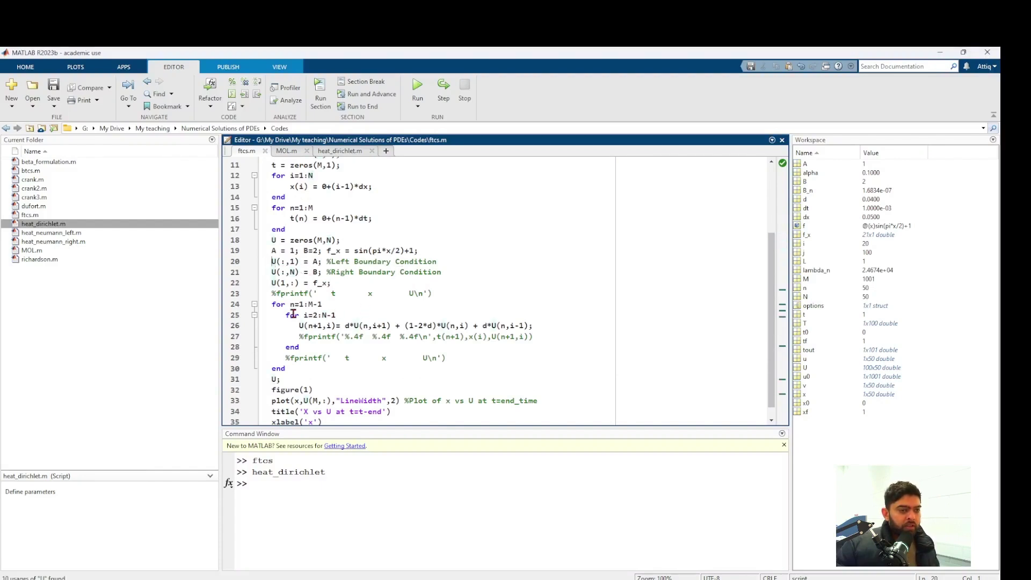
text(%)
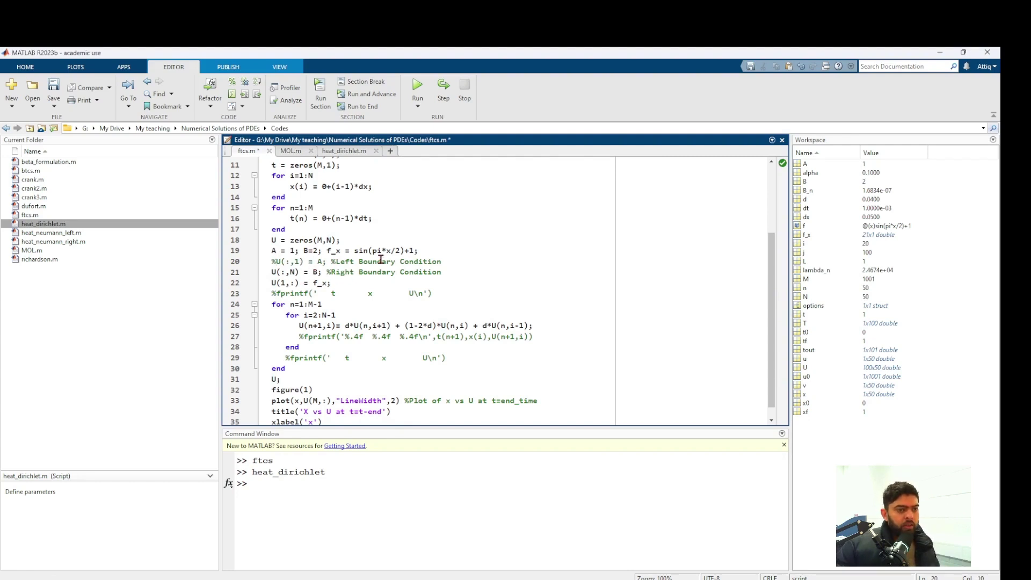
click(319, 262)
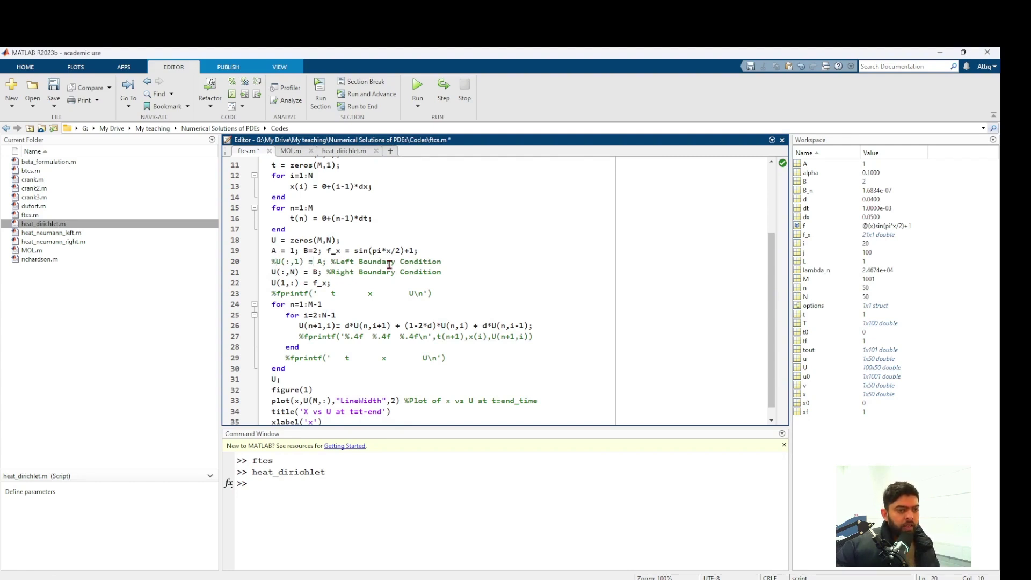
double_click(313, 315)
text(1)
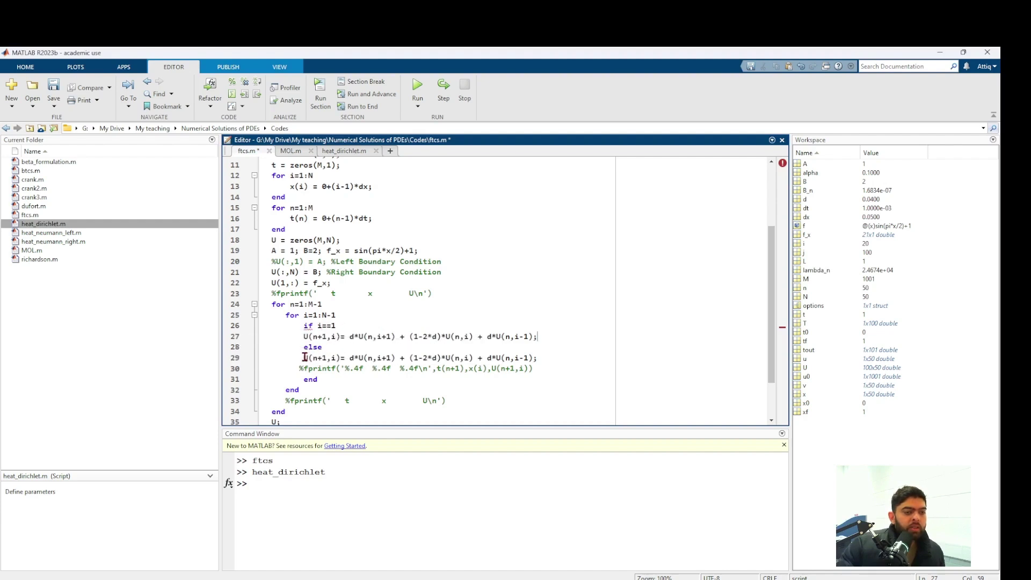
In the i==1 branch, replace U(n,i-1) with the ghost node (U(n,i+1)-2*dx*A)
drag(304, 358, 546, 361)
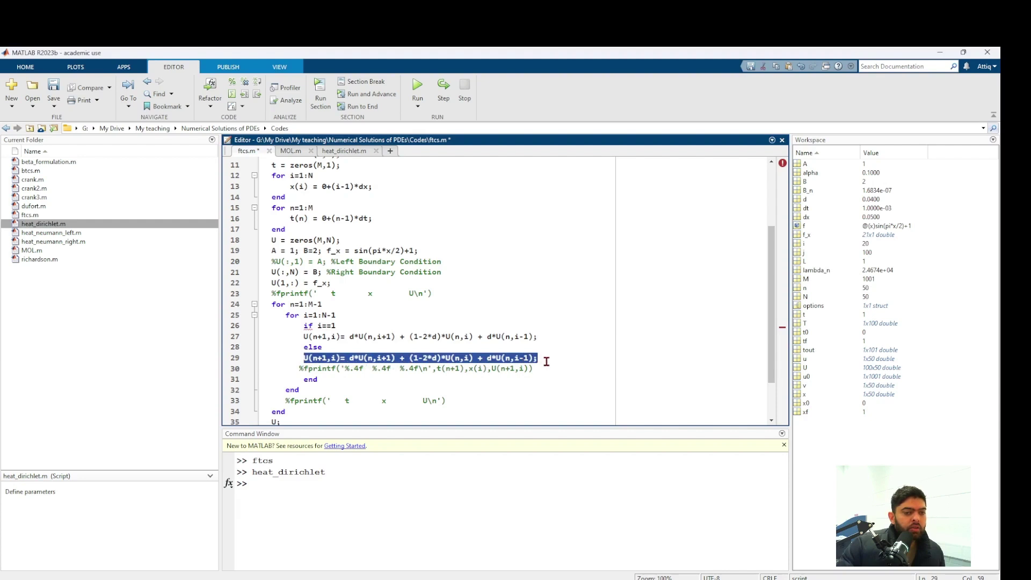
click(547, 361)
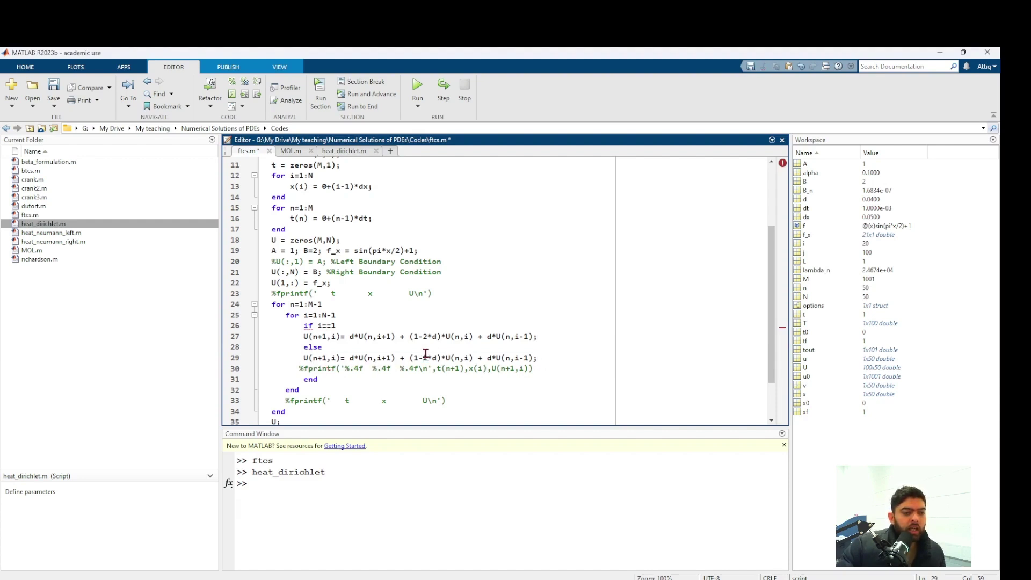
drag(514, 339, 523, 339)
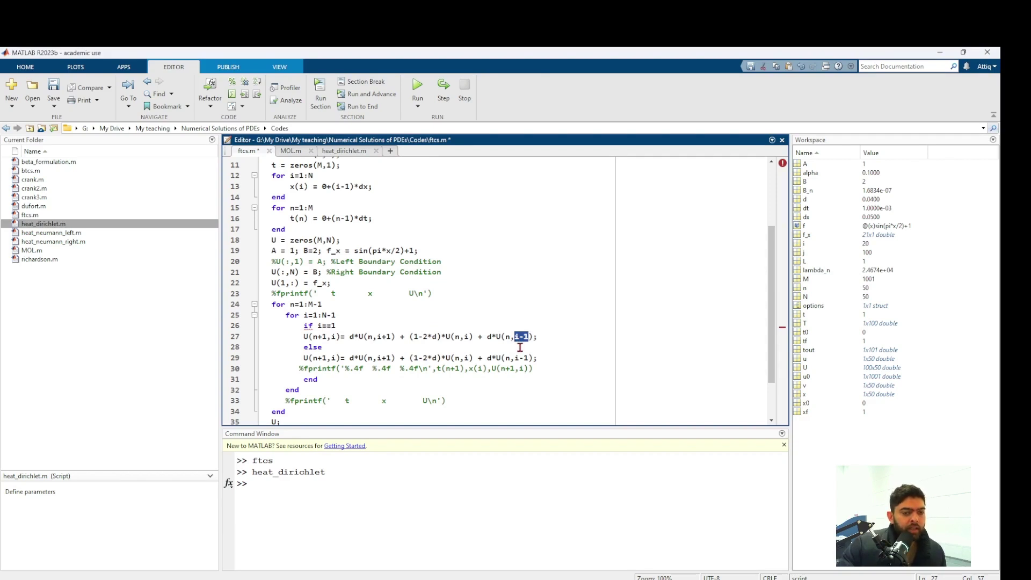
click(549, 337)
mouse_move(307, 324)
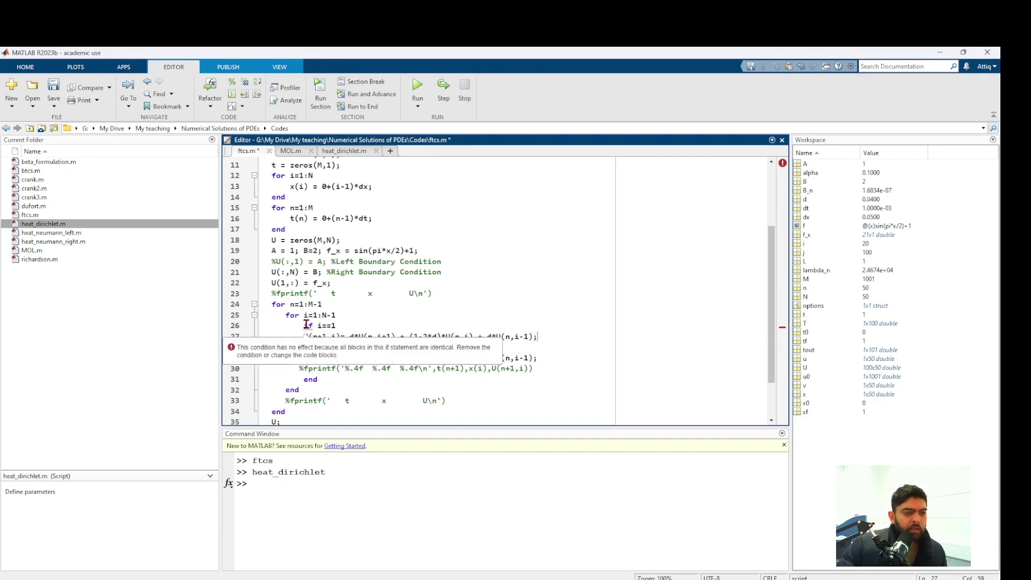
click(527, 350)
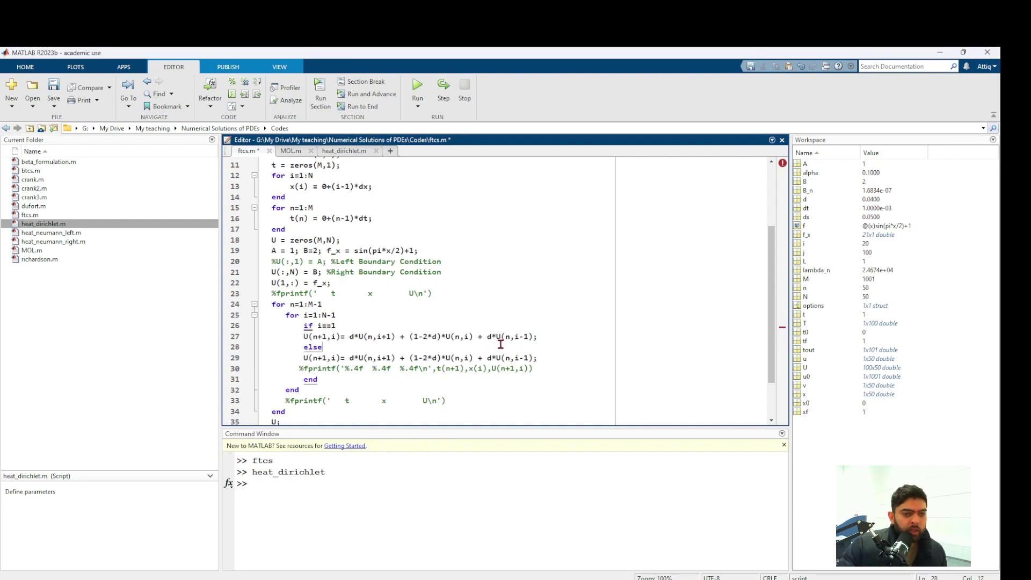
drag(497, 336, 533, 337)
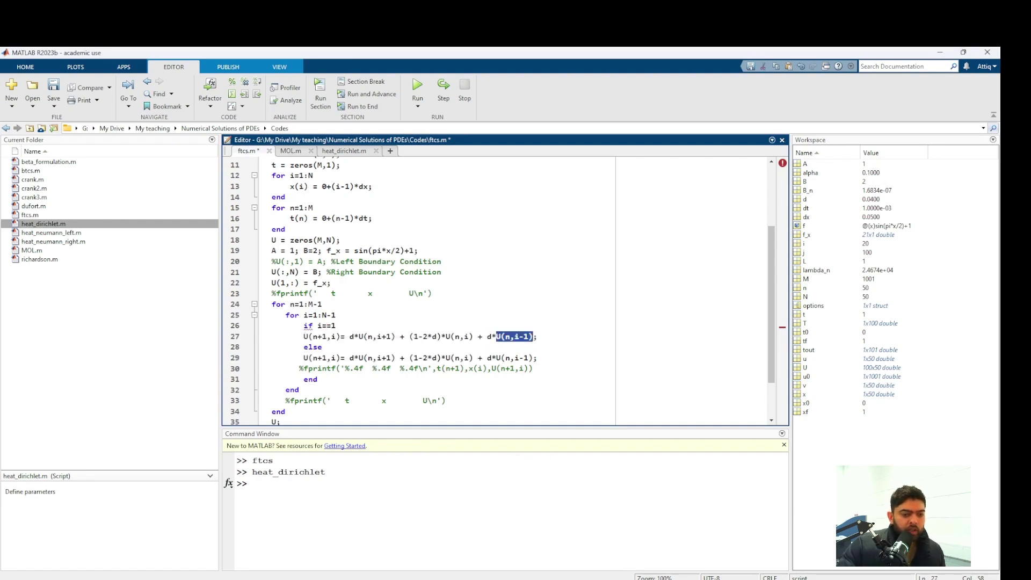
key(alt+Tab)
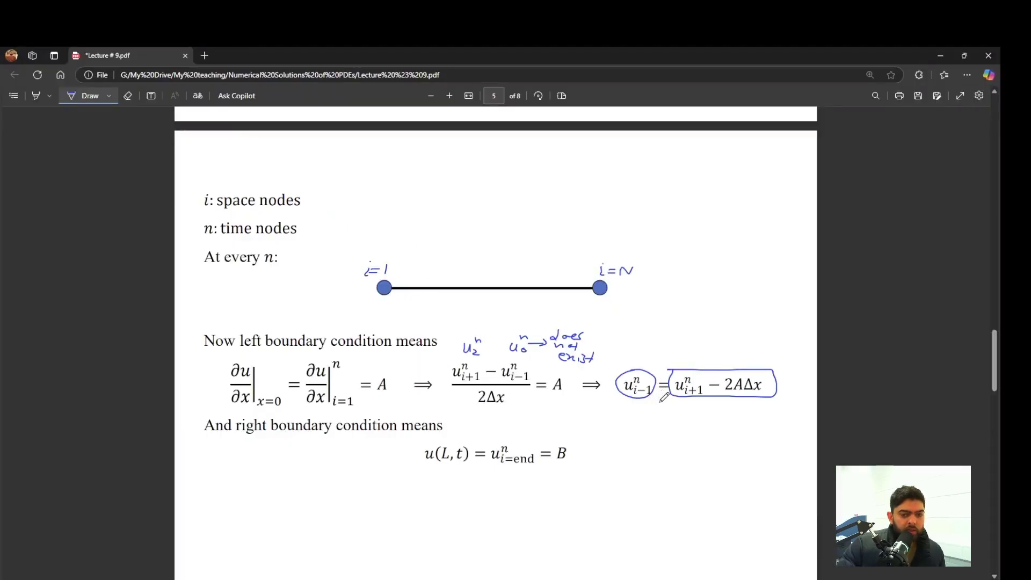
key(alt+Tab)
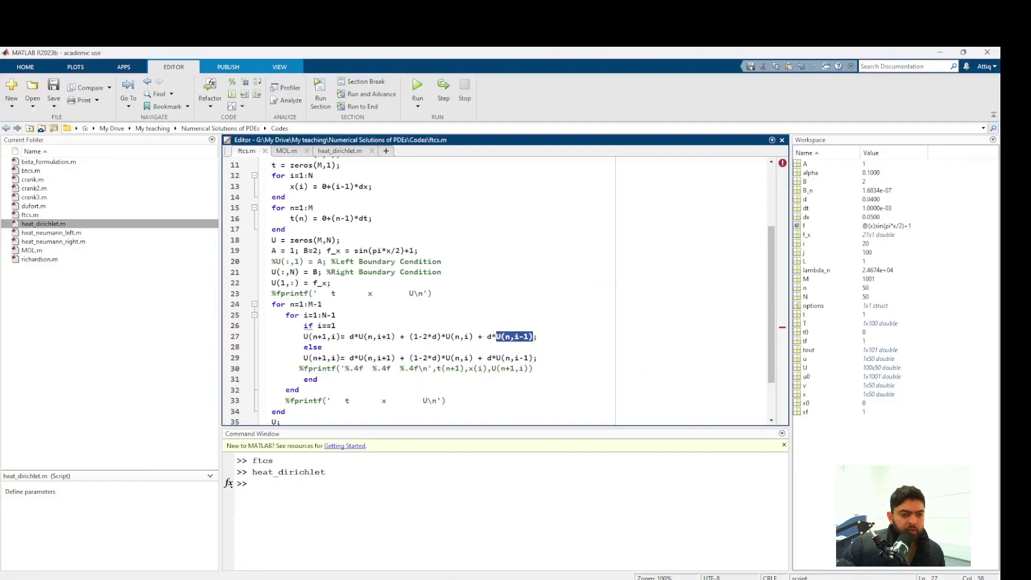
text((U(n,i+1)-2*dx*A))
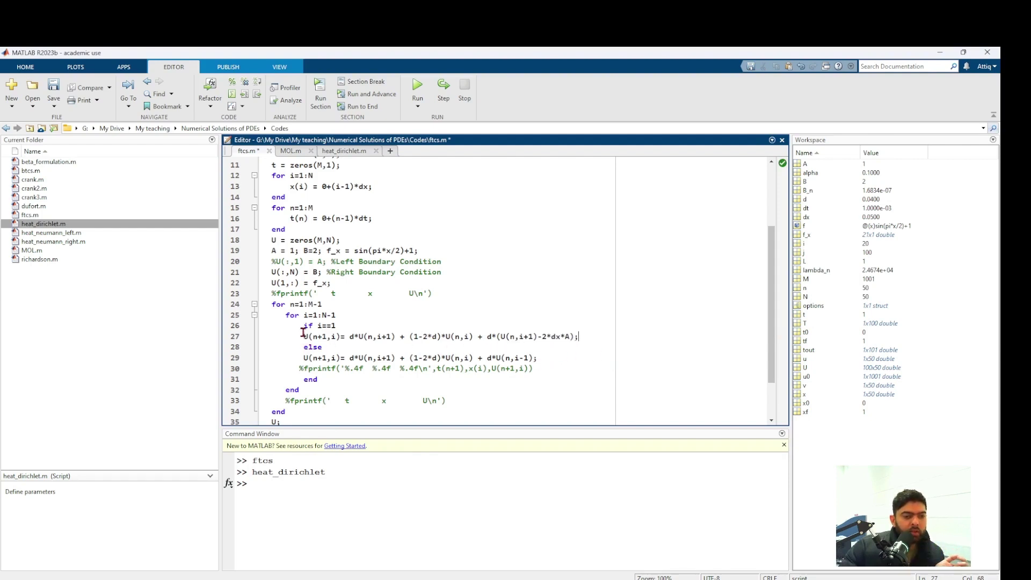
drag(302, 325, 598, 340)
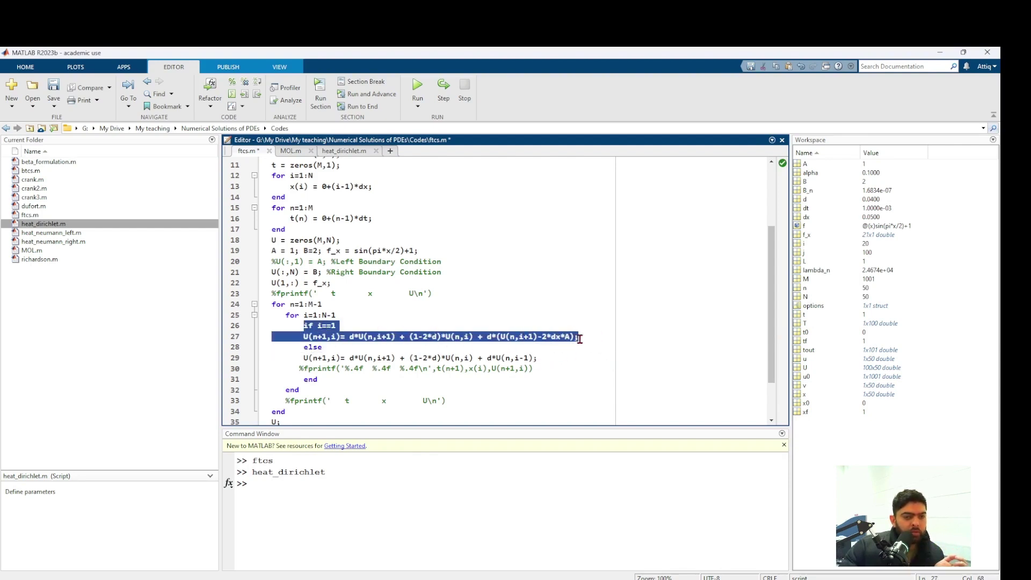
click(588, 338)
Check line 19's A = 0.5, B = 1, f_x = sin(pi*x)+1 against page 4, then run ftcs.m
key(alt+Tab)
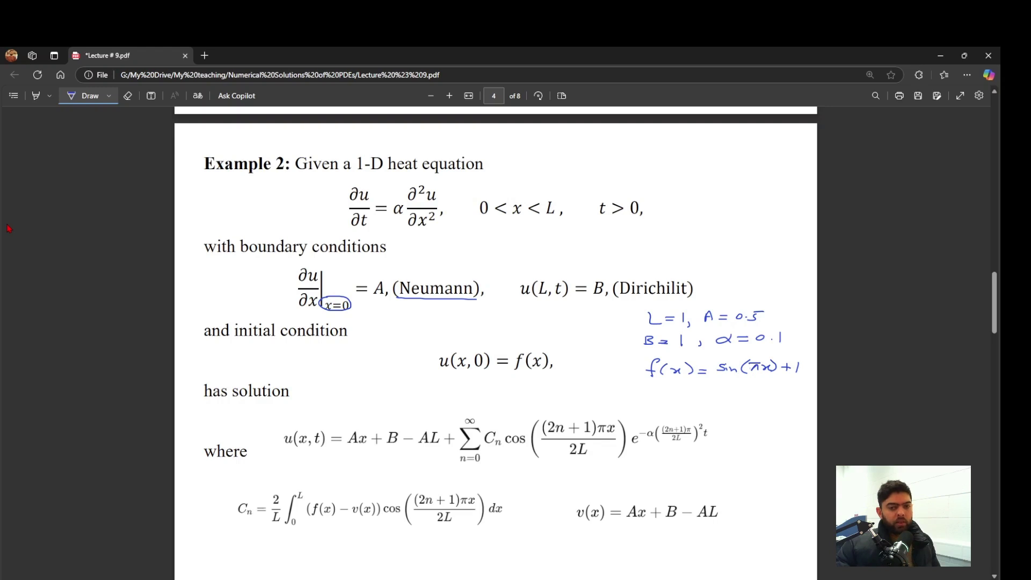
key(alt+Tab)
drag(271, 246, 441, 251)
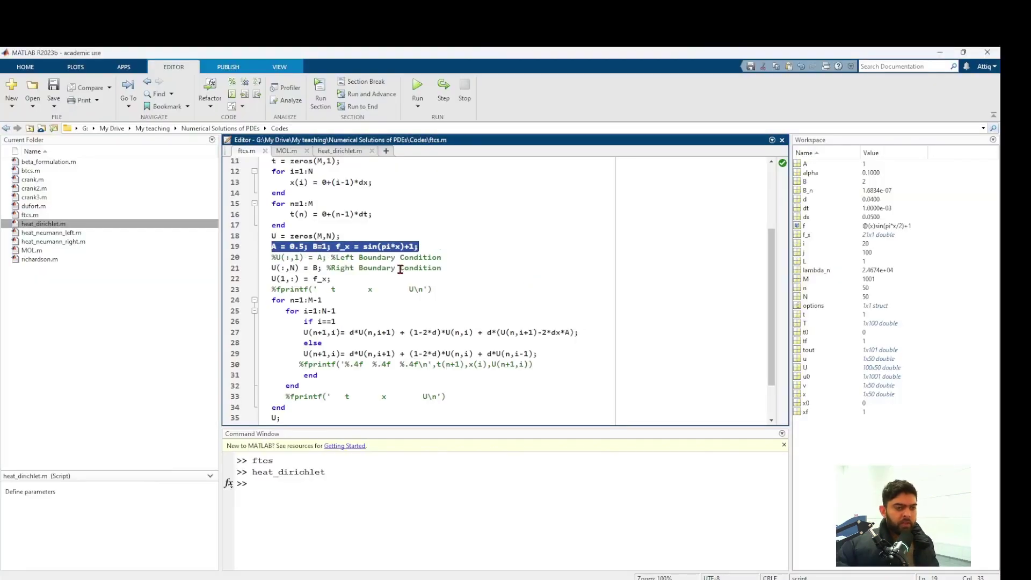
click(342, 280)
click(417, 86)
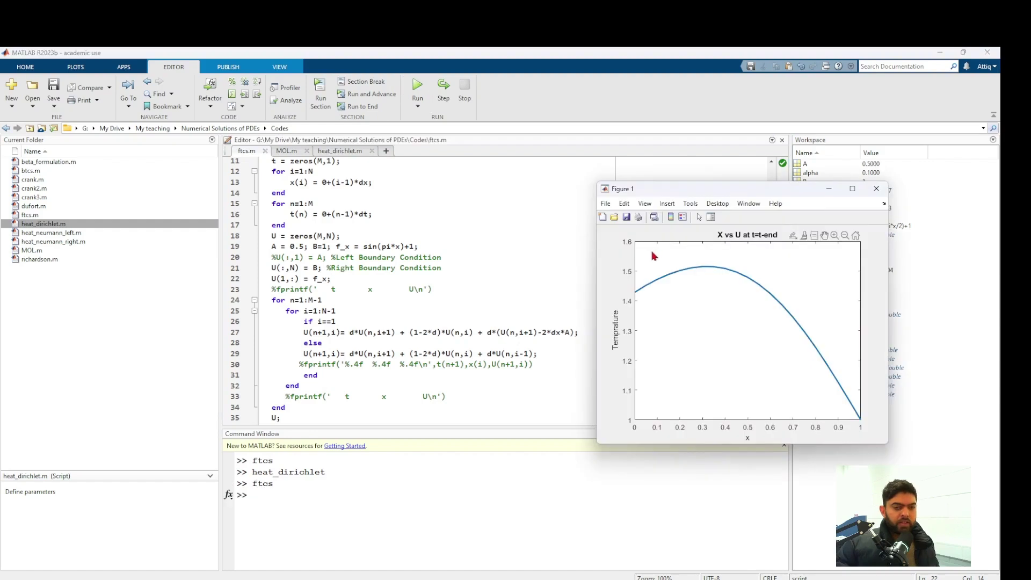
click(286, 152)
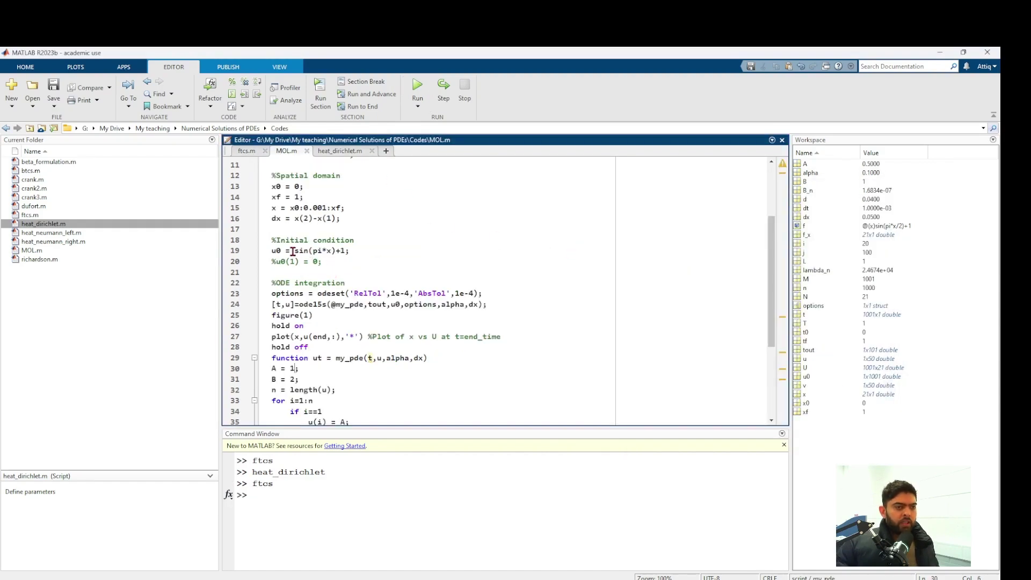
In MOL.m, keep A = 0.5, B = 1 and delete the fixed u(i) = A line with its empty line
drag(295, 251, 361, 254)
click(354, 268)
scroll(282, 271, down, 3)
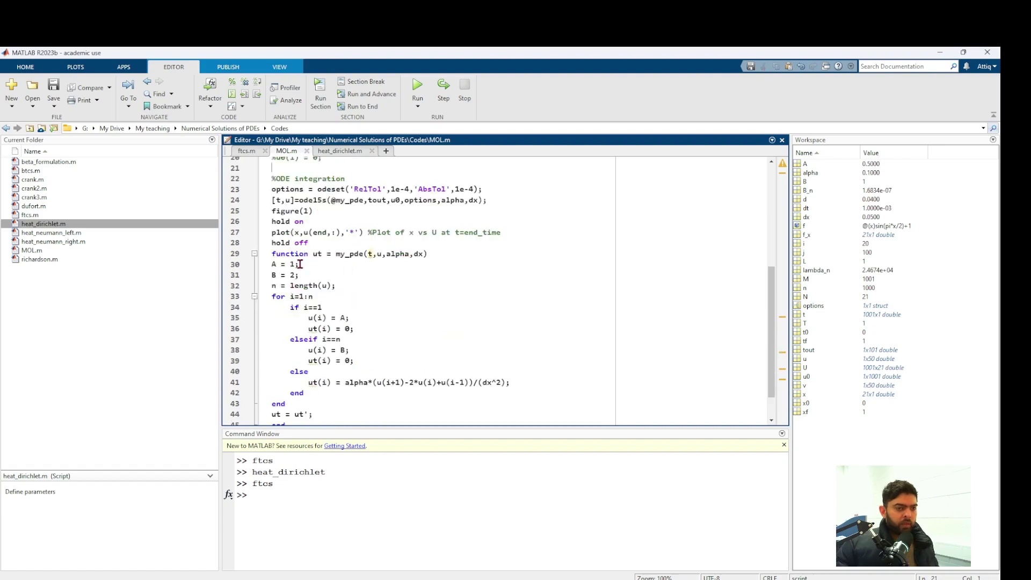
key(ctrl+z)
key(ctrl+z)
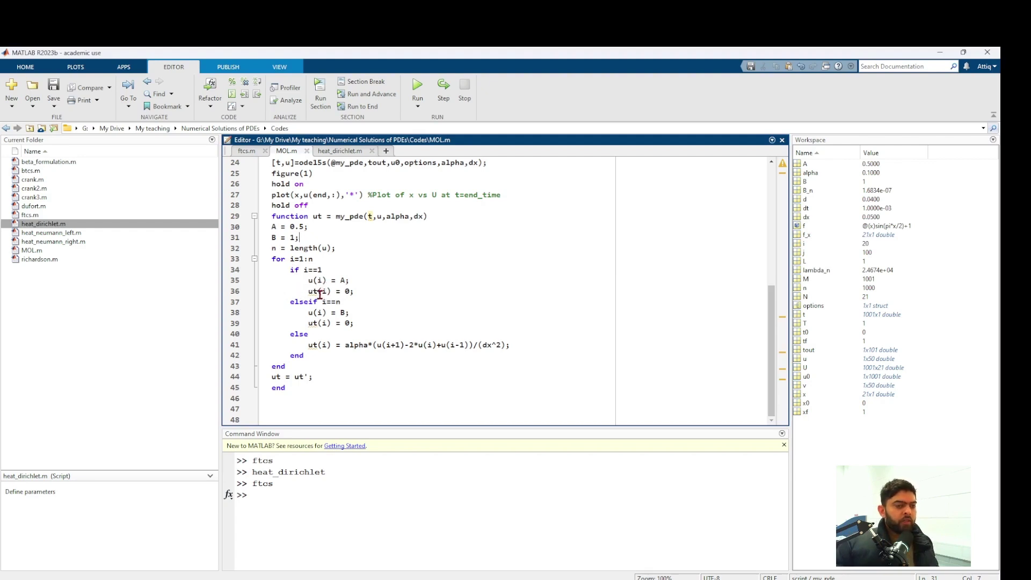
drag(309, 280, 362, 280)
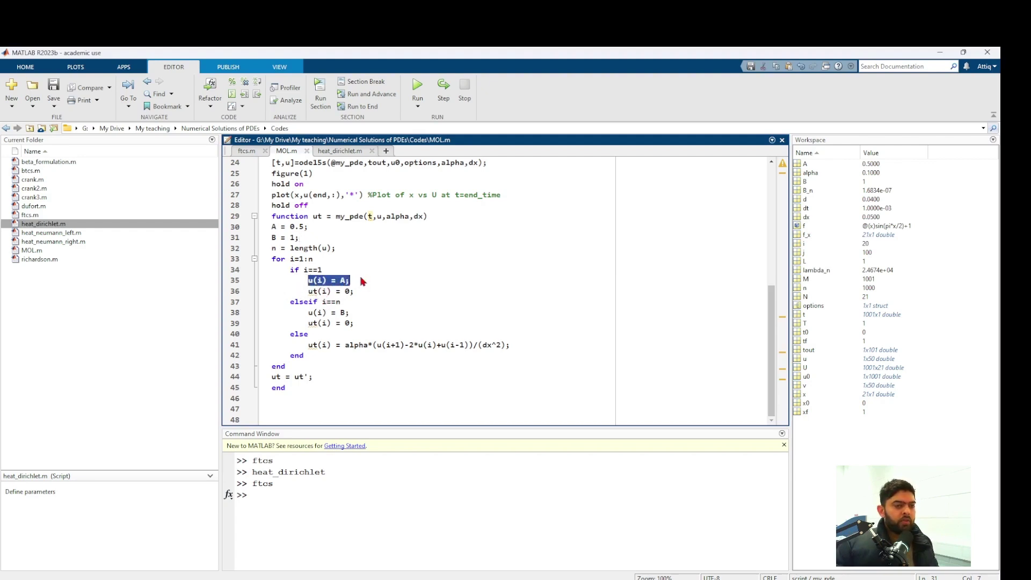
key(BackSpace)
key(BackSpace)
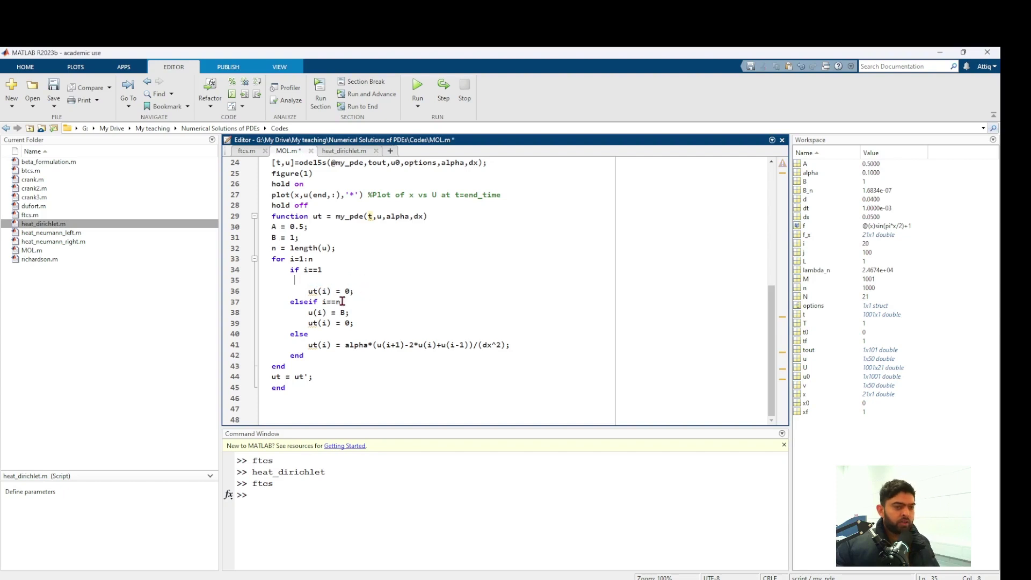
key(BackSpace)
key(BackSpace)
key(BackSpace)
key(BackSpace)
key(BackSpace)
key(BackSpace)
key(BackSpace)
key(BackSpace)
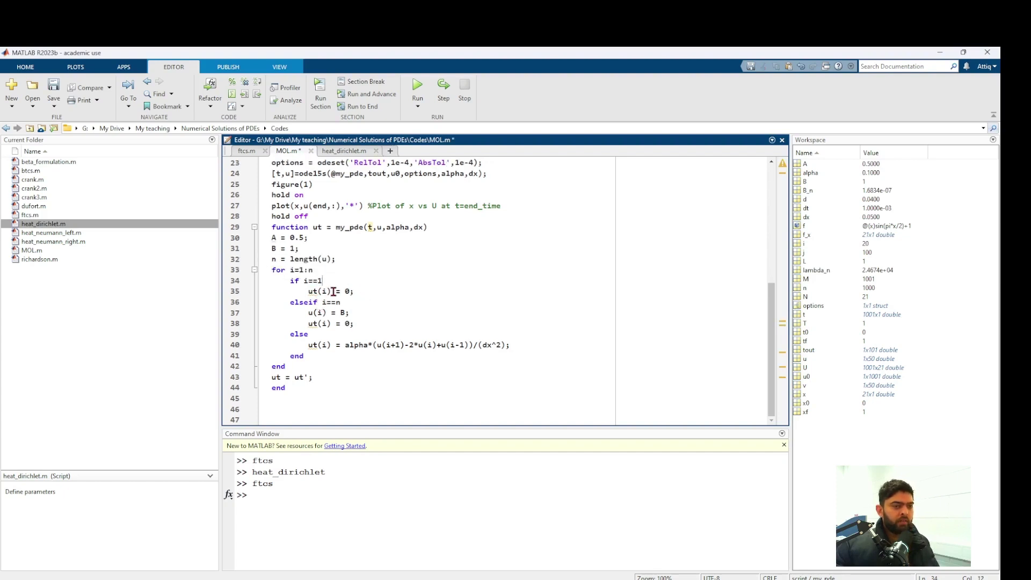
Replace the 0 in line 35 with the interior diffusion expression copied from line 40
click(356, 292)
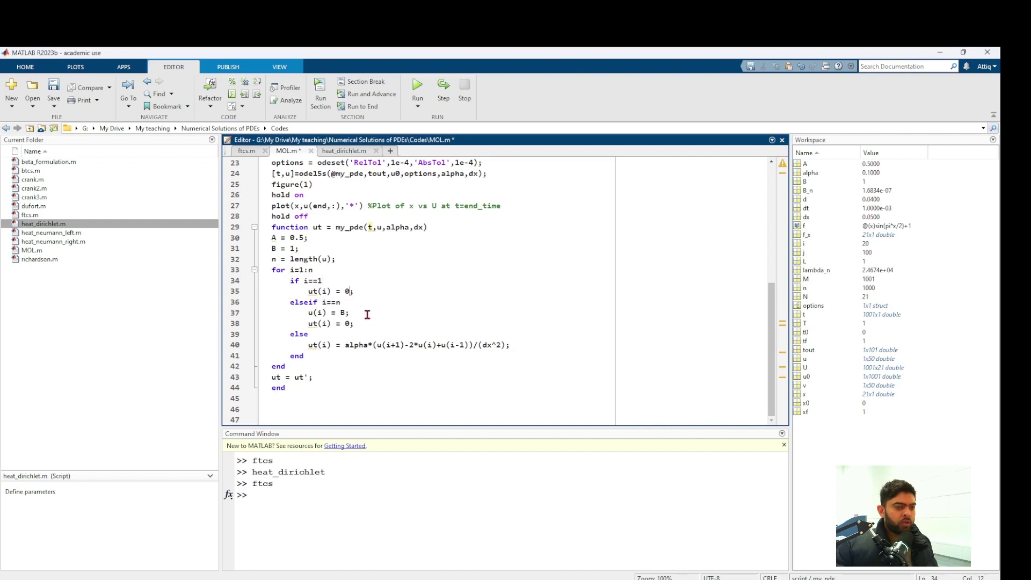
key(BackSpace)
drag(345, 345, 507, 347)
key(ctrl+c)
click(345, 292)
key(ctrl+v)
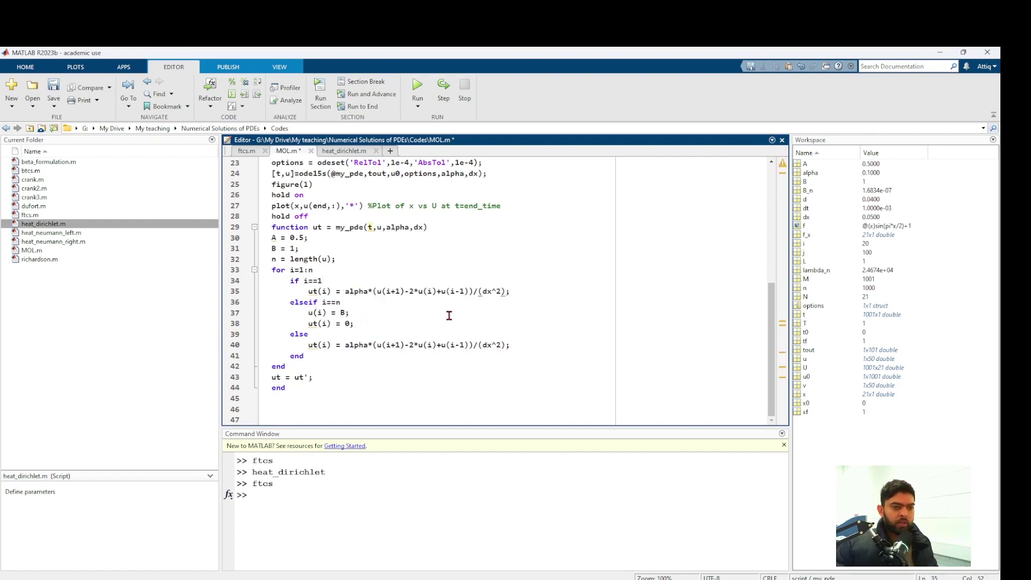
drag(441, 291, 469, 291)
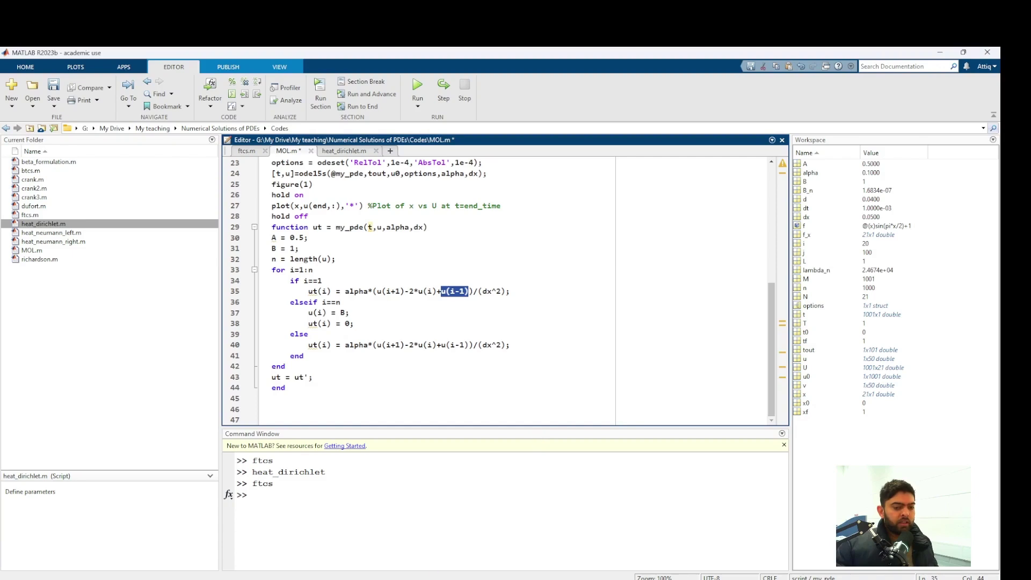
Bring up the lecture's page 5 ghost-node formula u_{i-1}^n = u_{i+1}^n − 2AΔx
key(alt+Tab)
scroll(528, 345, up, 3)
scroll(528, 345, down, 10)
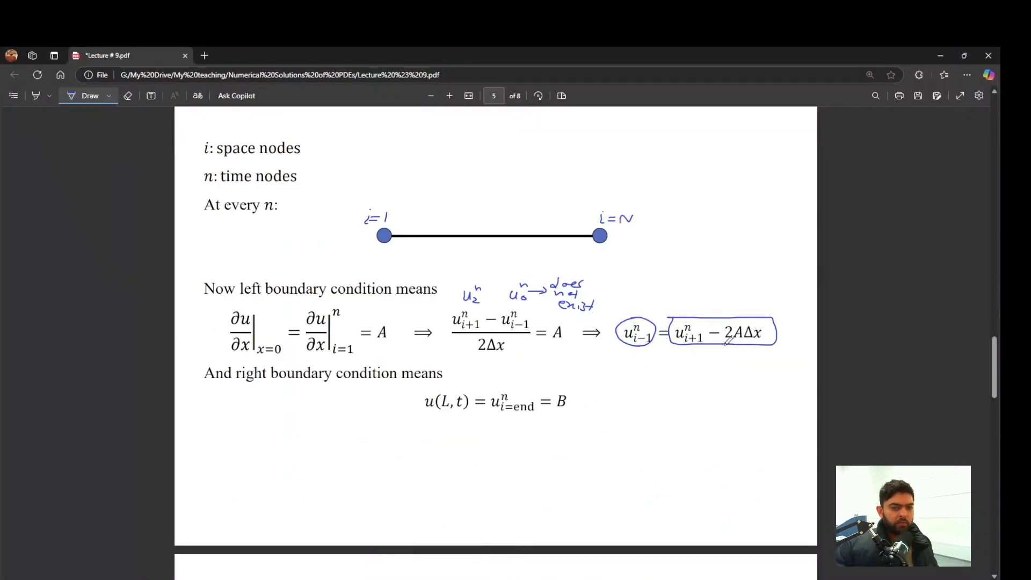
View the heat_neumann_left temperature plot, then scroll the lecture to Example 3 on page 6
mouse_move(443, 579)
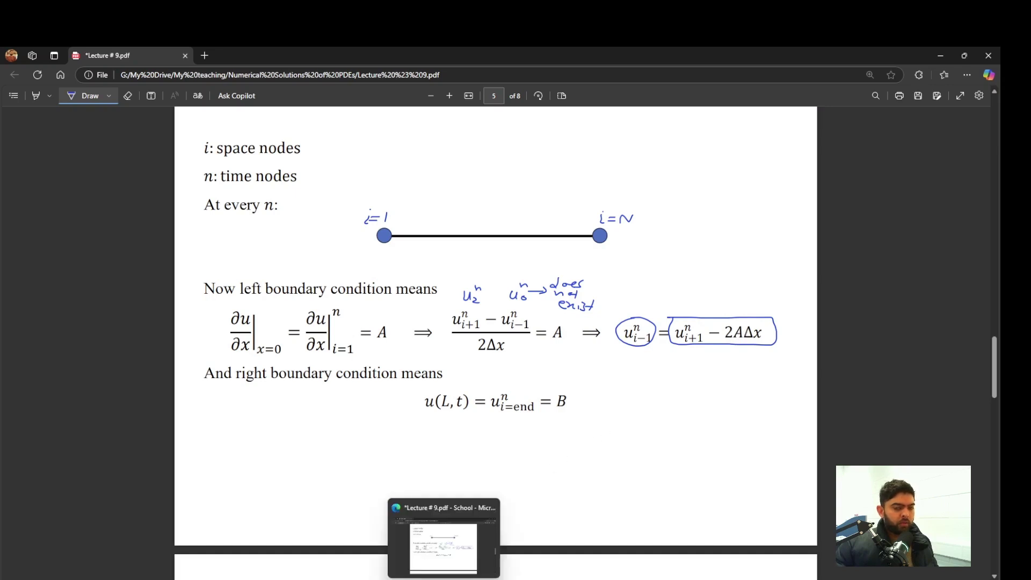
key(alt+Tab)
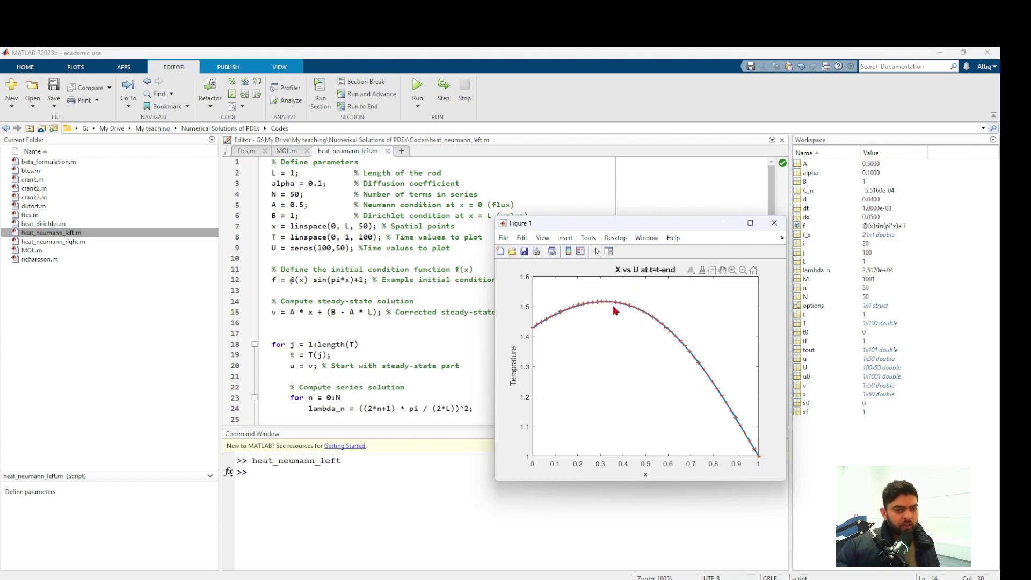
key(alt+Tab)
scroll(496, 322, down, 2)
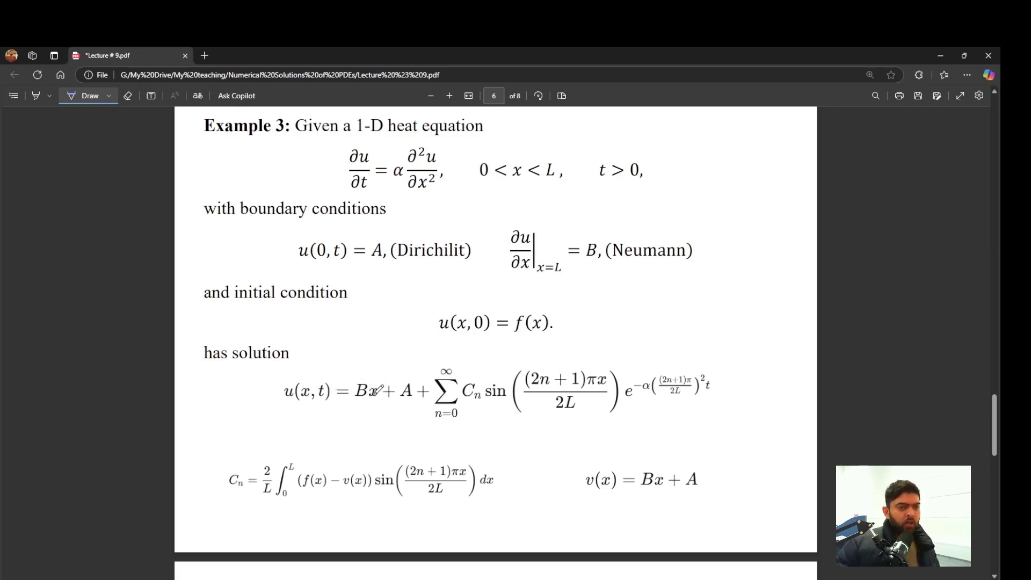
On page 7, handwrite u_end+1 and u_end-1 labels above the right-boundary difference fraction
scroll(378, 388, down, 7)
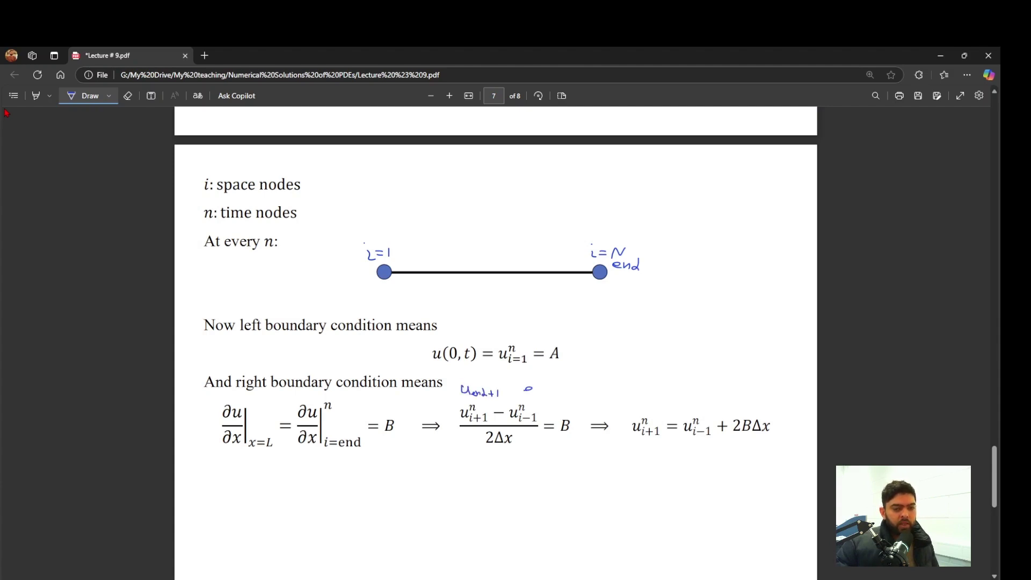
drag(526, 381, 537, 393)
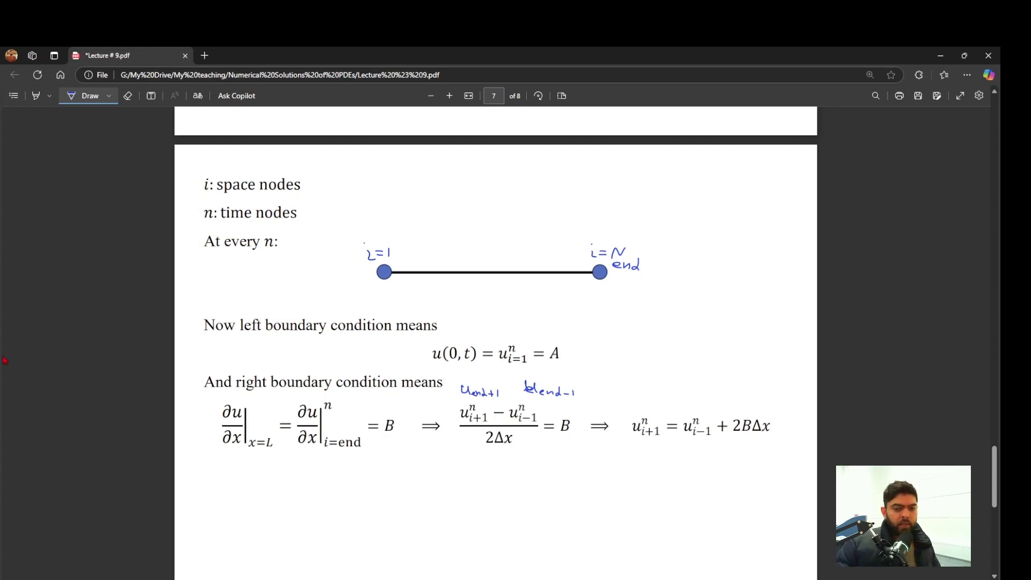
key(alt+Tab)
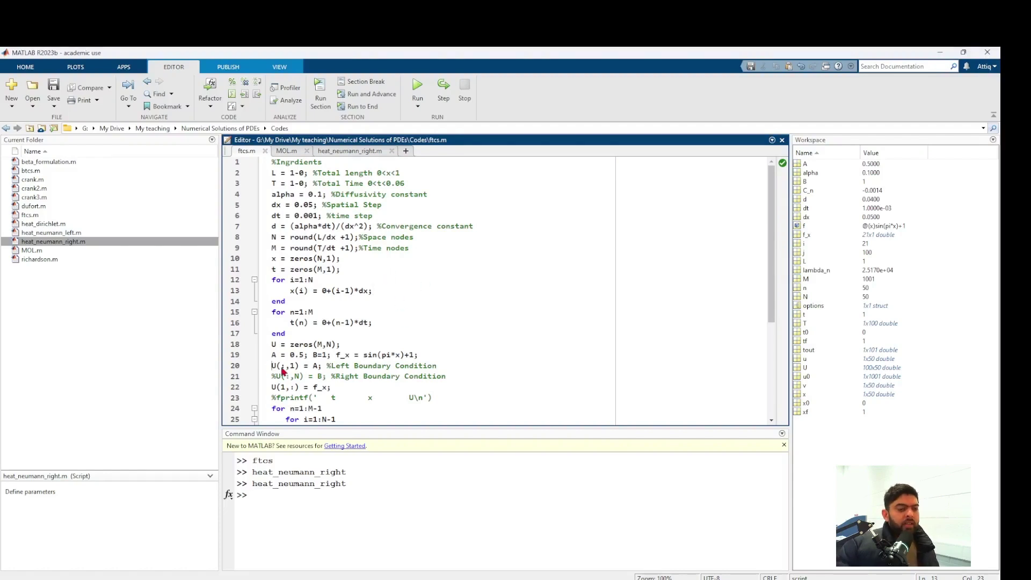
In ftcs.m, comment out line 27, add an elseif i==N branch, and start the loop at i=2
drag(272, 367, 452, 372)
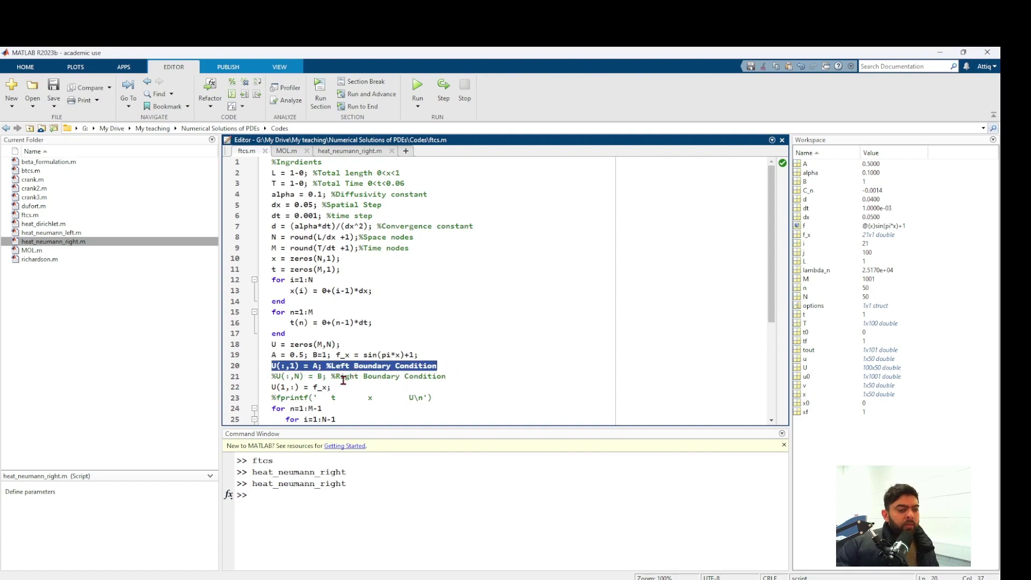
click(273, 369)
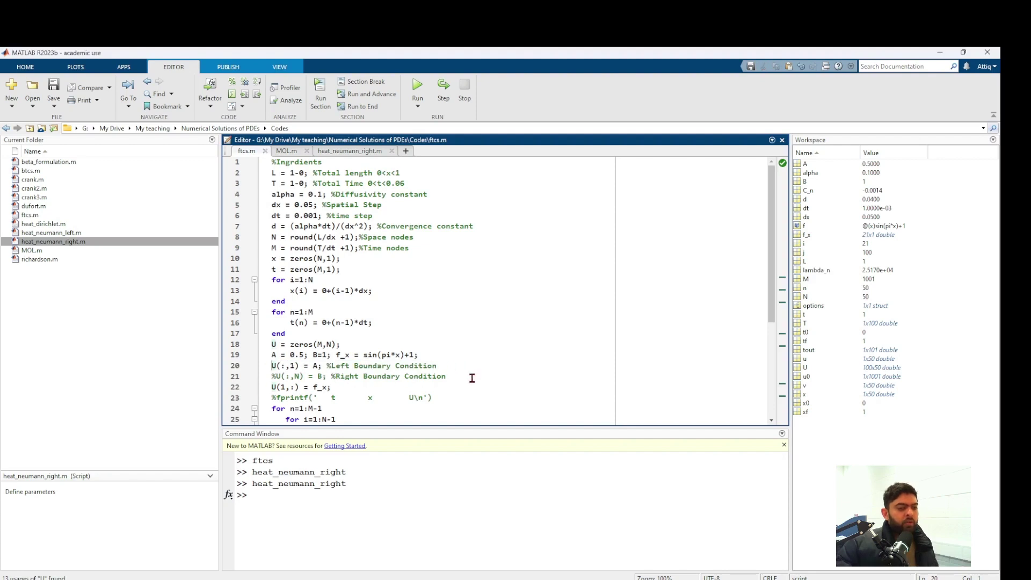
scroll(472, 378, down, 3)
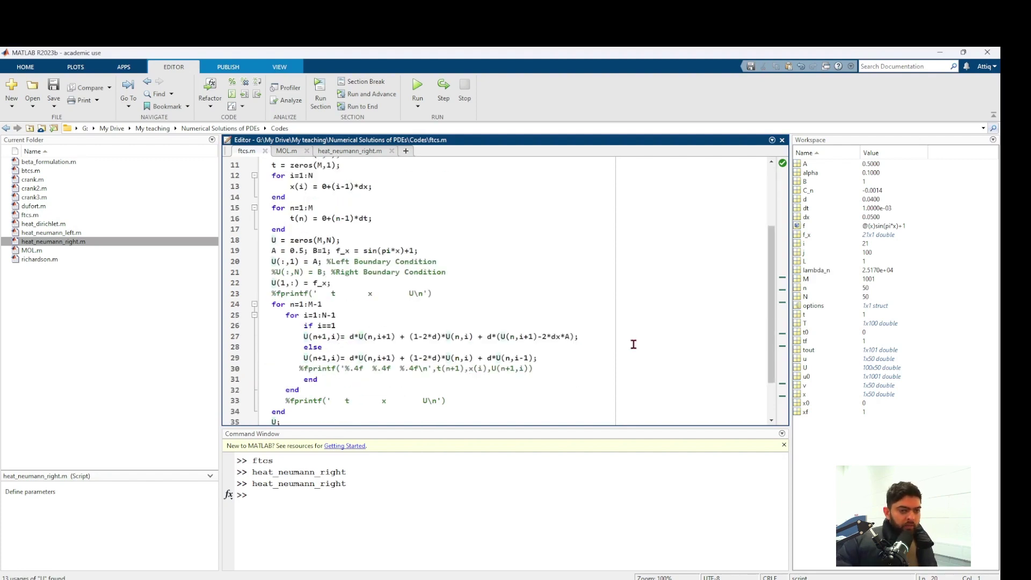
click(587, 338)
key(ctrl+z)
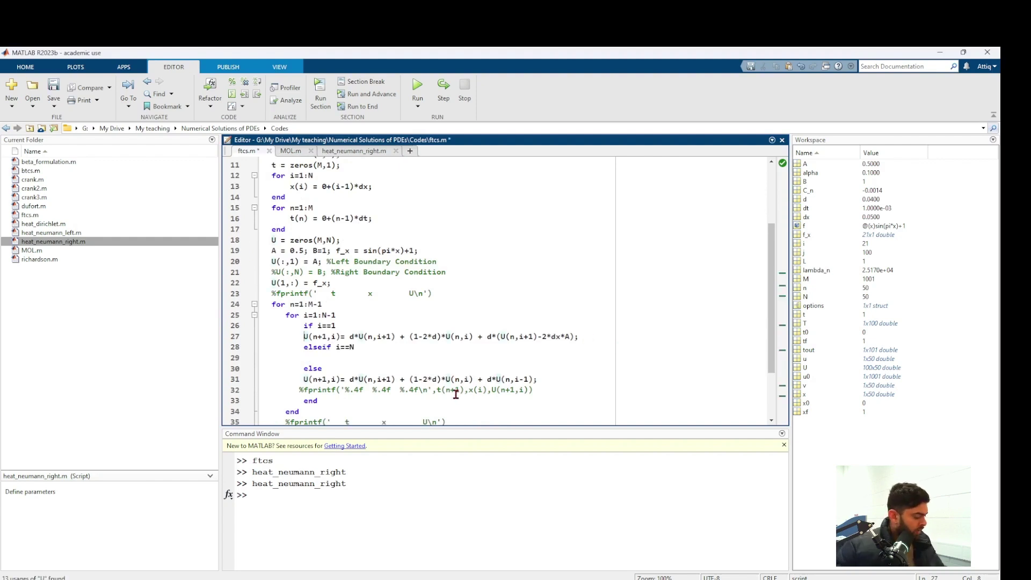
text(%)
click(377, 352)
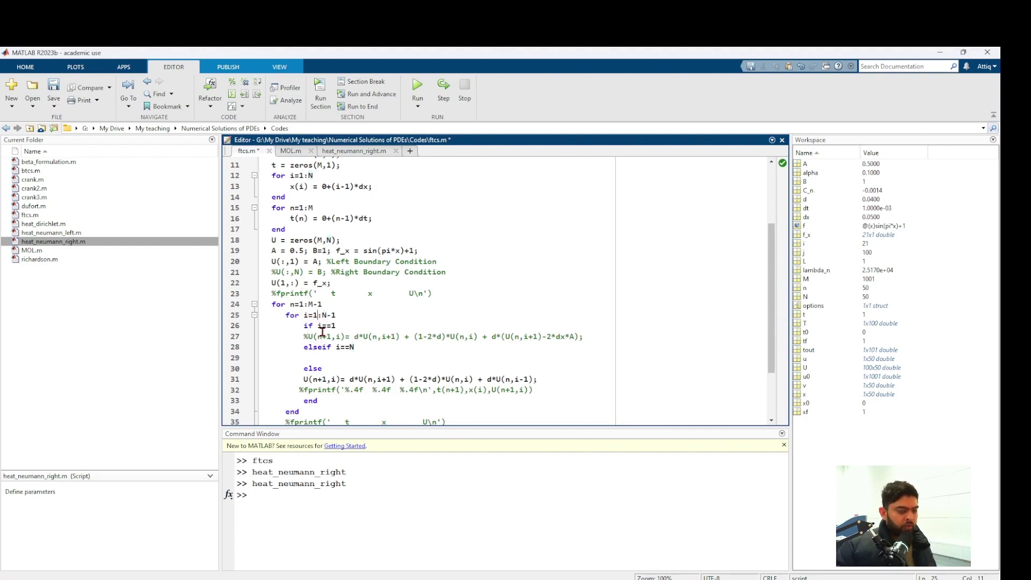
double_click(316, 315)
text(2)
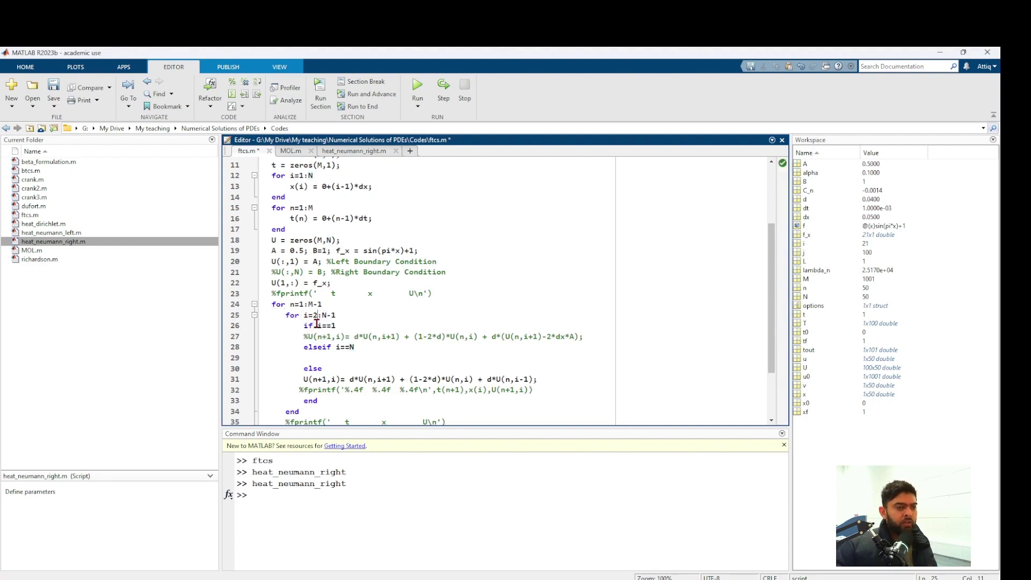
Paste the interior update into the i==N branch, using 2*dx*B+U(n,i-1) for the i+1 term
drag(264, 262, 456, 266)
click(336, 317)
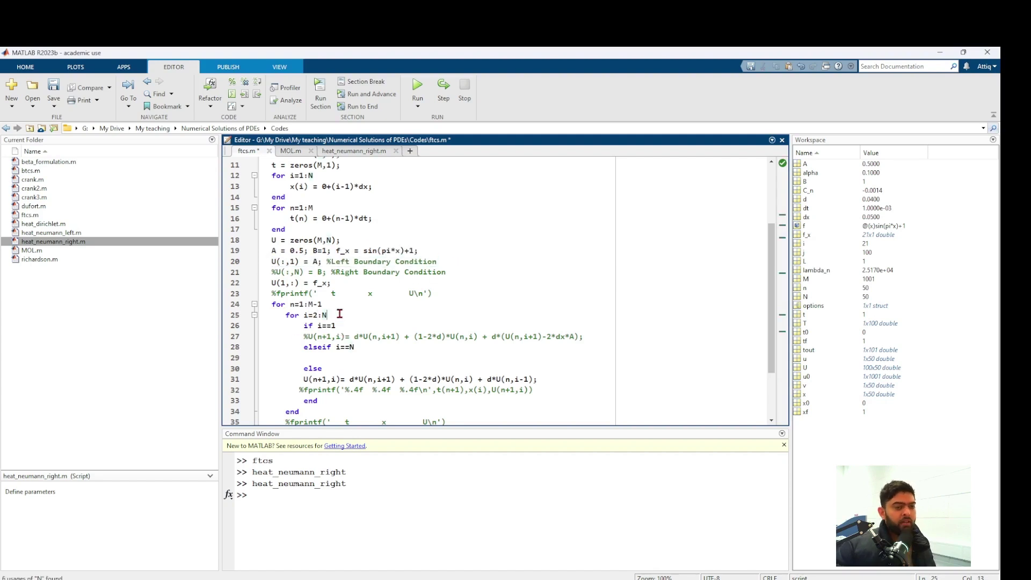
click(326, 358)
key(ctrl+v)
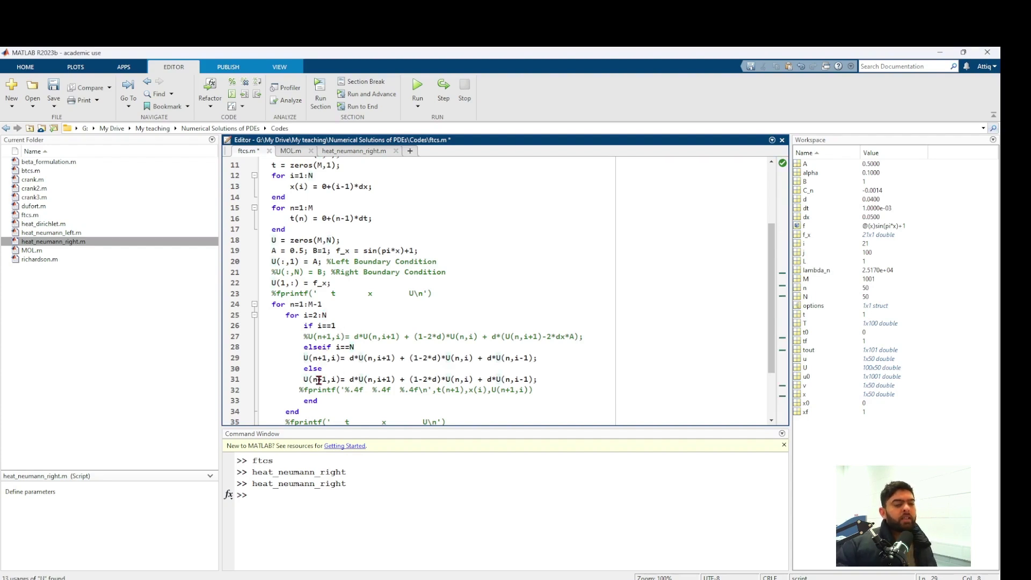
drag(304, 379, 543, 378)
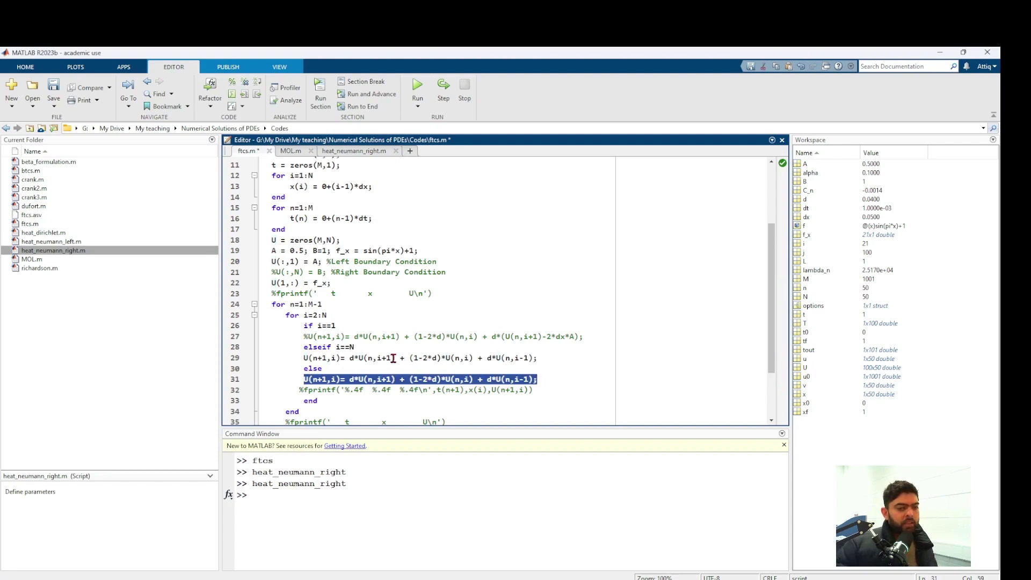
drag(391, 358, 378, 363)
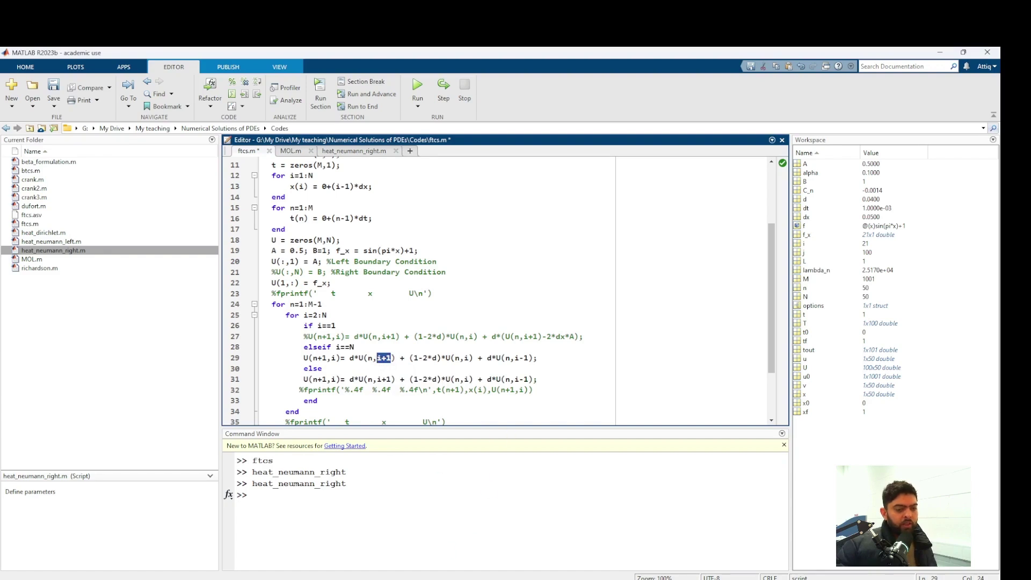
click(450, 577)
drag(631, 409, 750, 460)
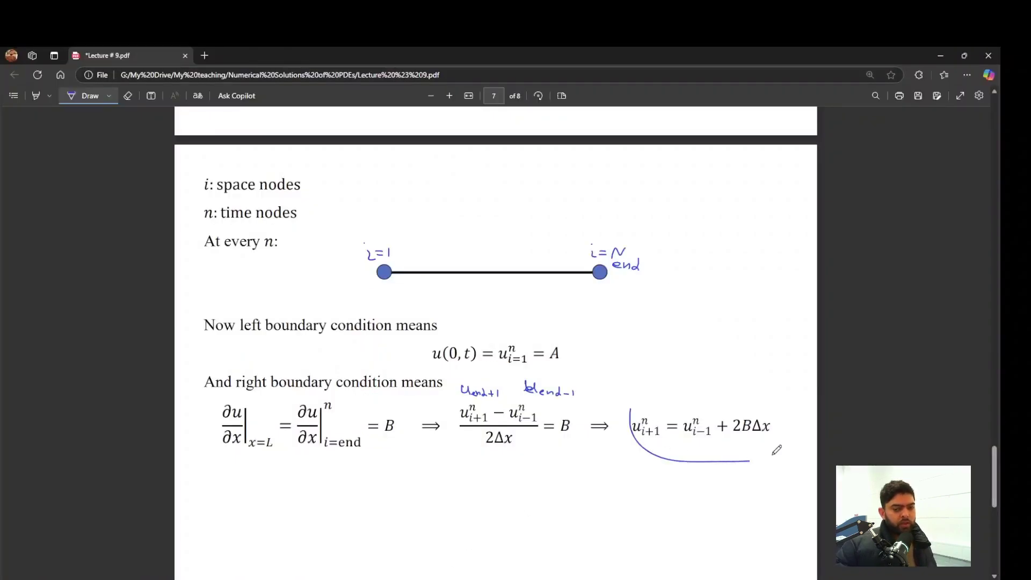
key(alt+Tab)
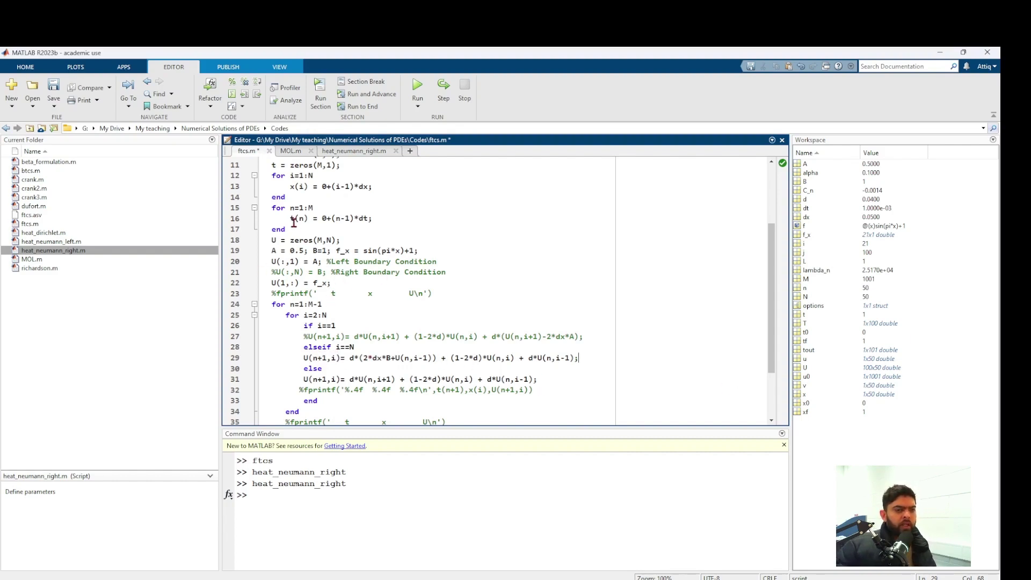
Run the updated ftcs.m, then comment out MOL.m's line 35 left-end formula
click(418, 86)
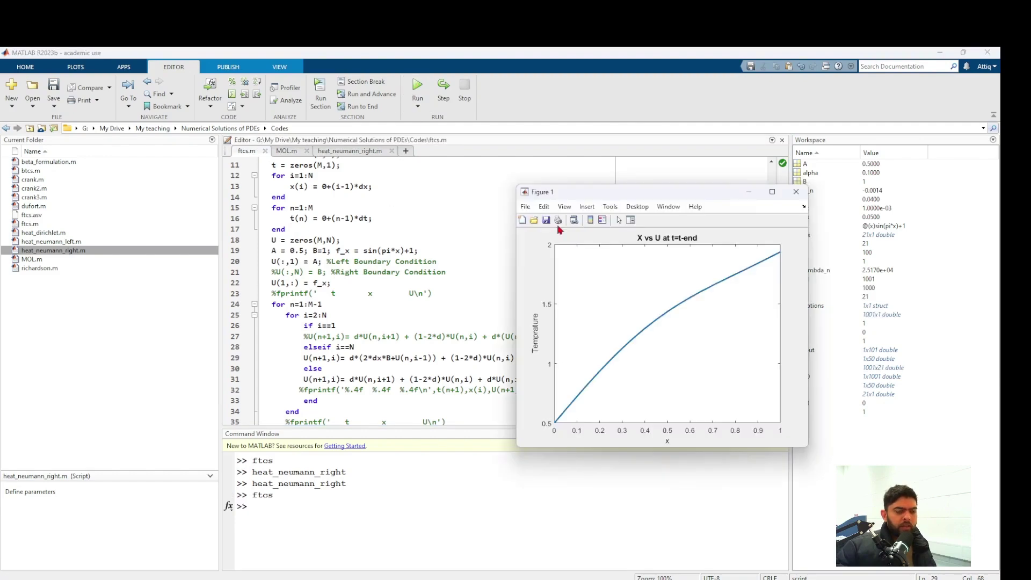
click(287, 151)
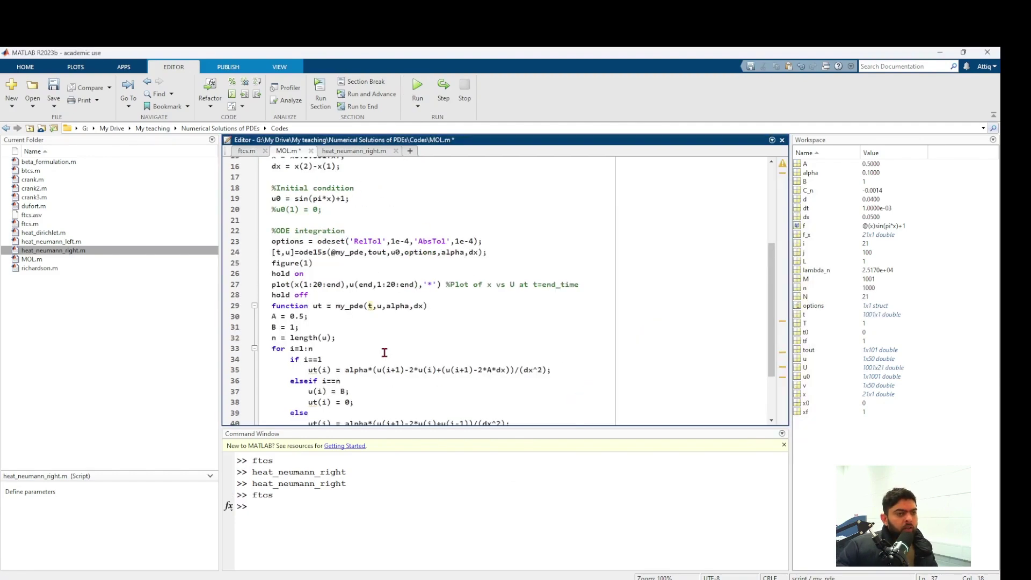
scroll(384, 353, up, 3)
scroll(272, 279, down, 6)
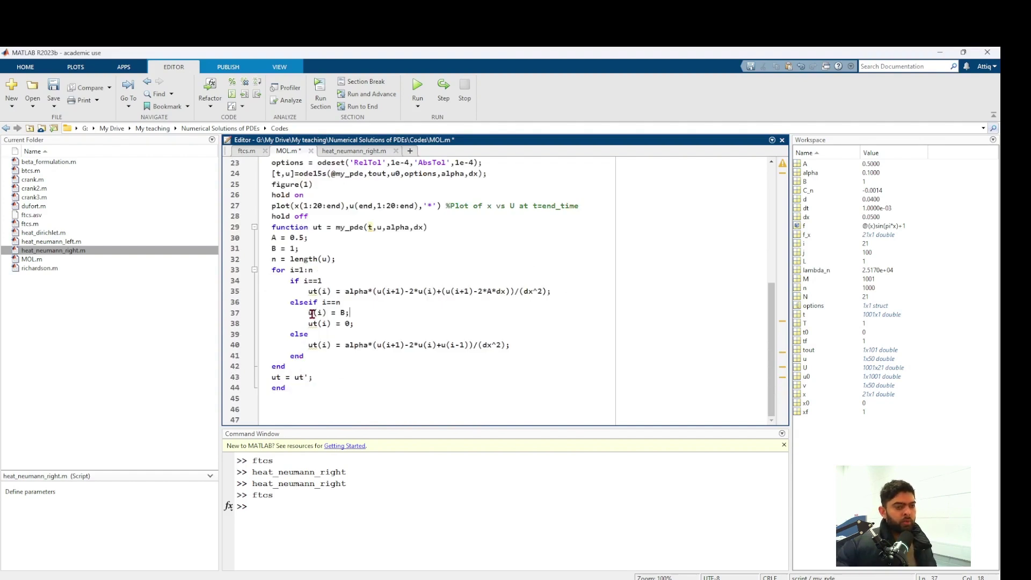
click(309, 291)
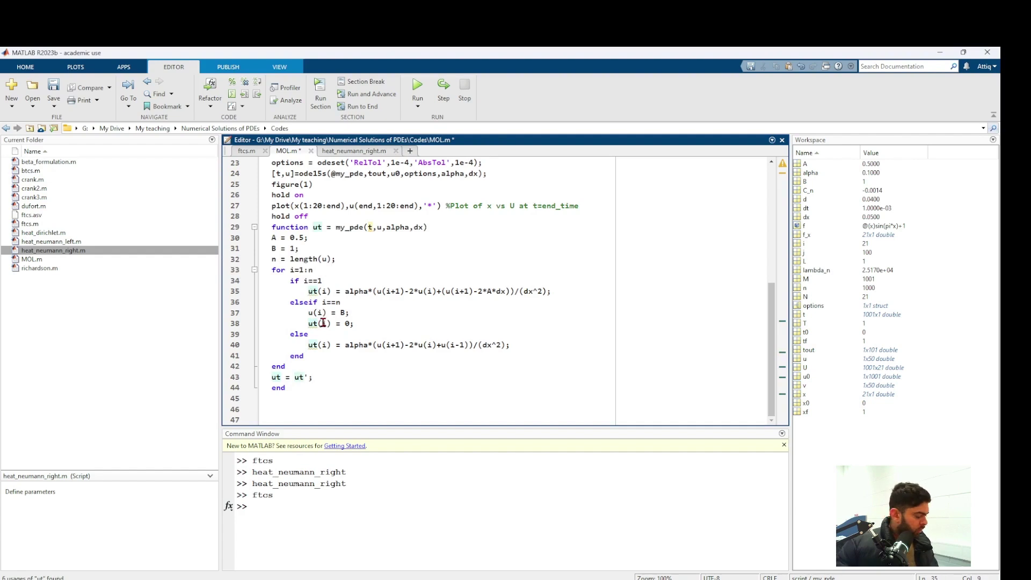
key(ctrl+r)
Copy the u(i) = B; ut(i) = 0 lines into the i==1 branch as u(i) = A
click(582, 296)
key(Return)
drag(309, 324, 356, 334)
key(ctrl+c)
click(347, 302)
key(ctrl+v)
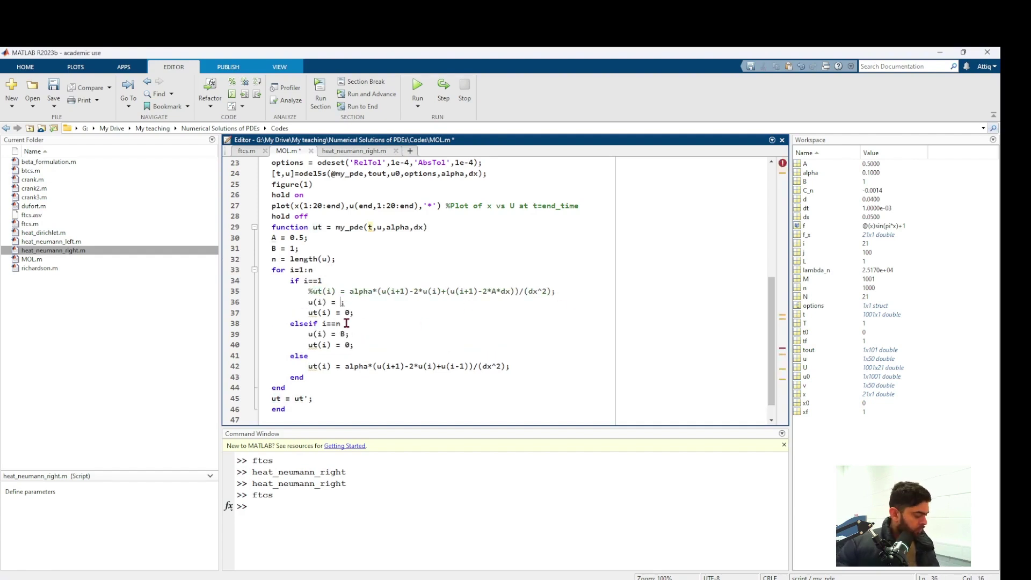
double_click(345, 302)
text(A)
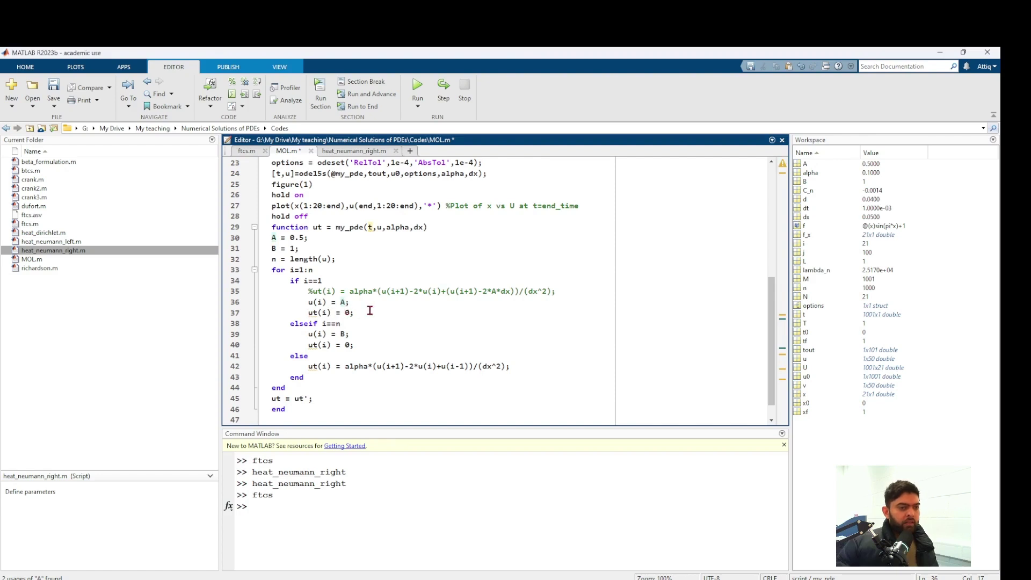
Replace the i==n fixed lines with the interior ut(i) update using (2*dx*B+u(i-1)) for u(i+1)
drag(356, 348, 512, 361)
key(BackSpace)
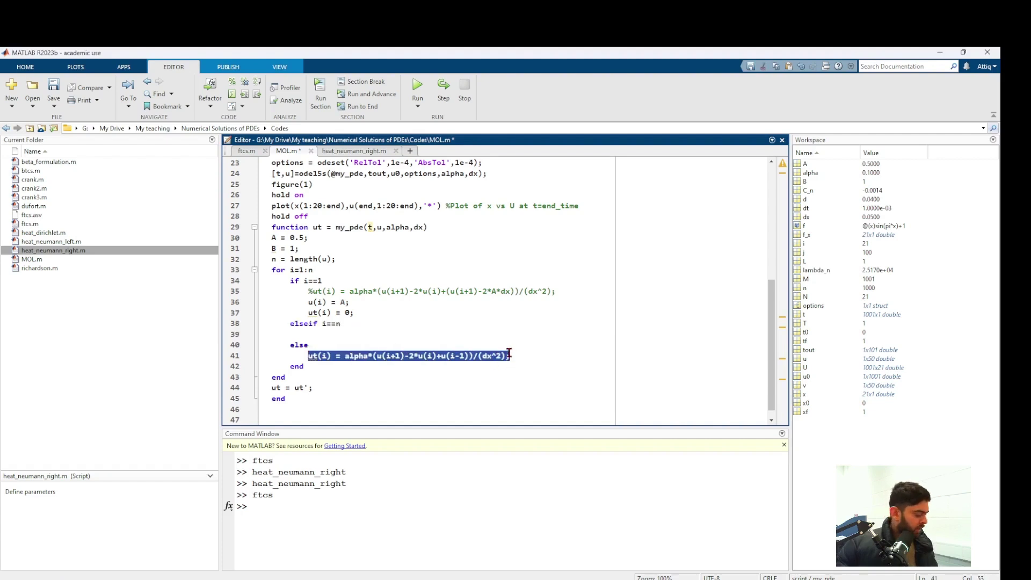
click(343, 336)
key(ctrl+v)
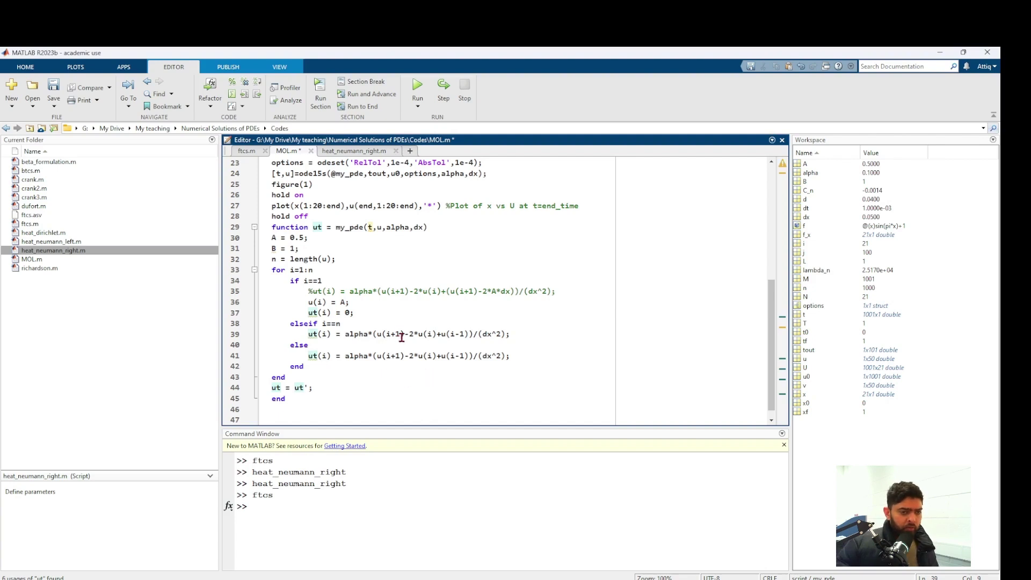
drag(403, 335, 384, 340)
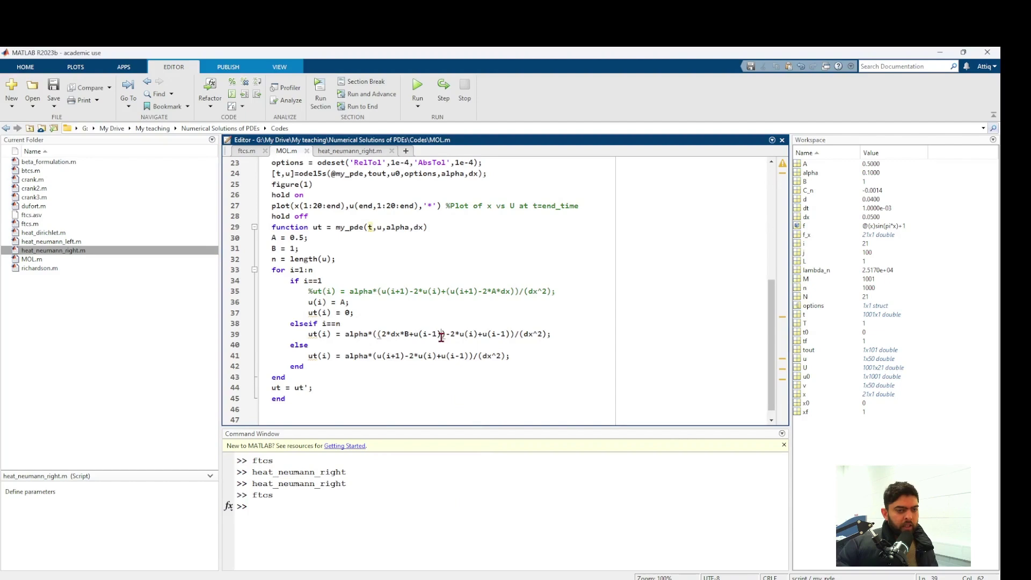
drag(441, 336, 381, 337)
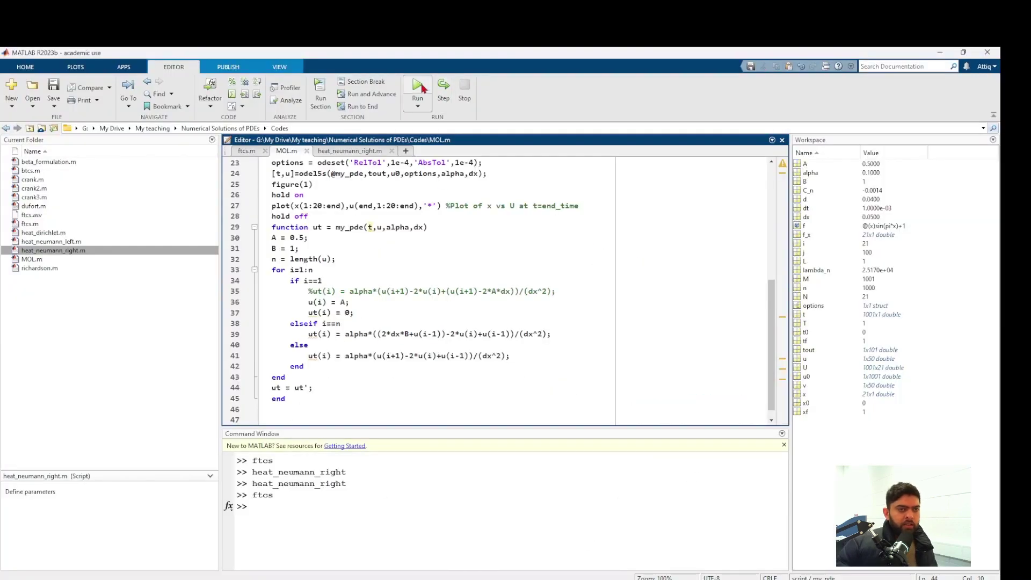
Run MOL.m and heat_neumann_right, comparing both temperature profiles rising from 0.5 to 2
click(418, 85)
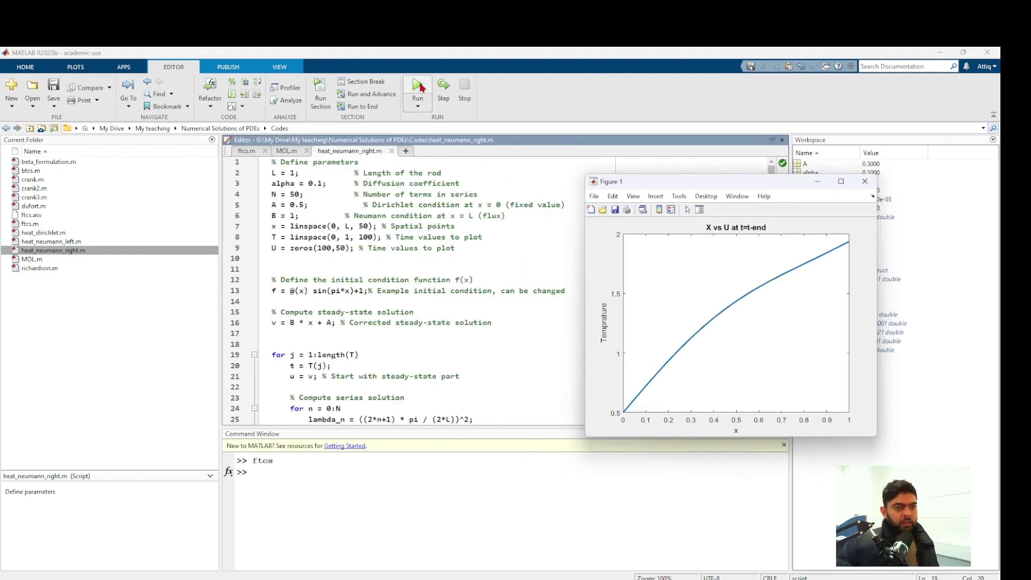
click(419, 86)
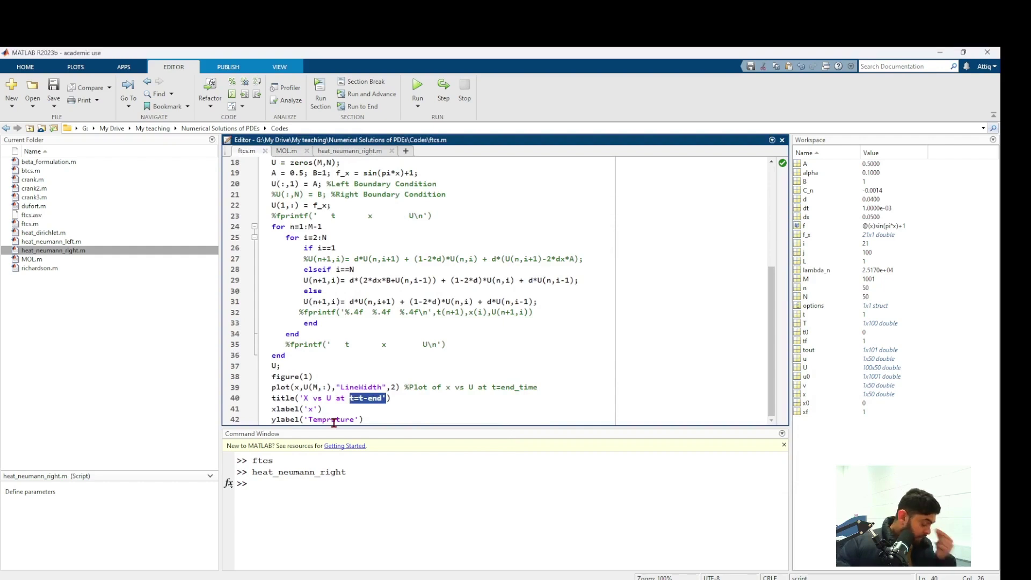
Review the parameters at the top of ftcs.m, including the total time T
click(338, 410)
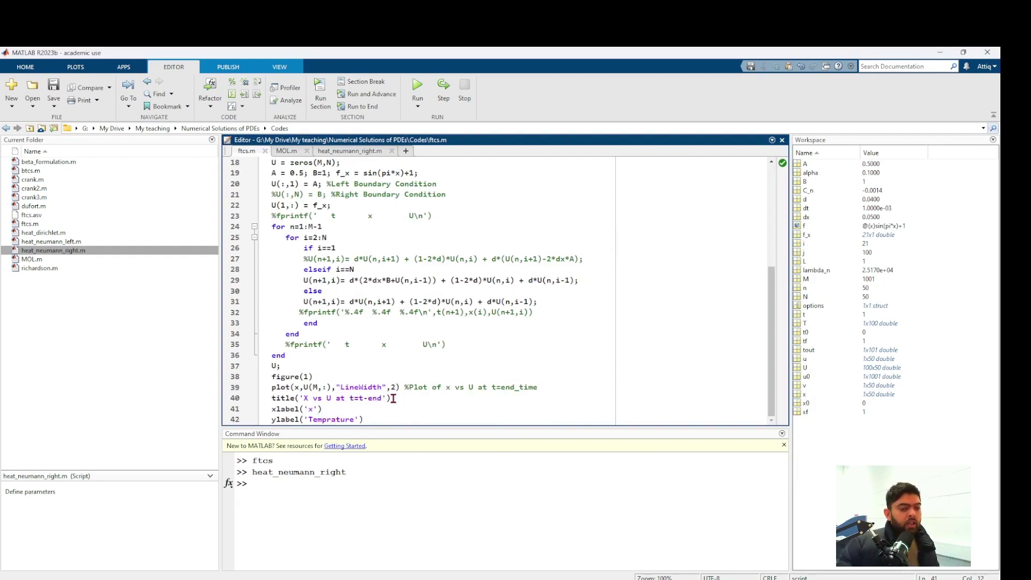
scroll(386, 342, up, 6)
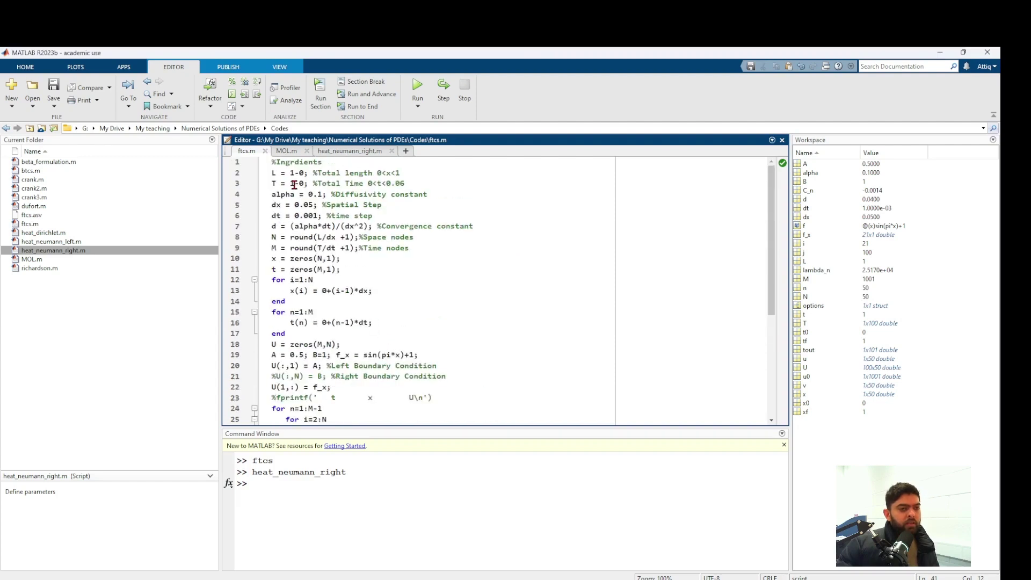
click(295, 184)
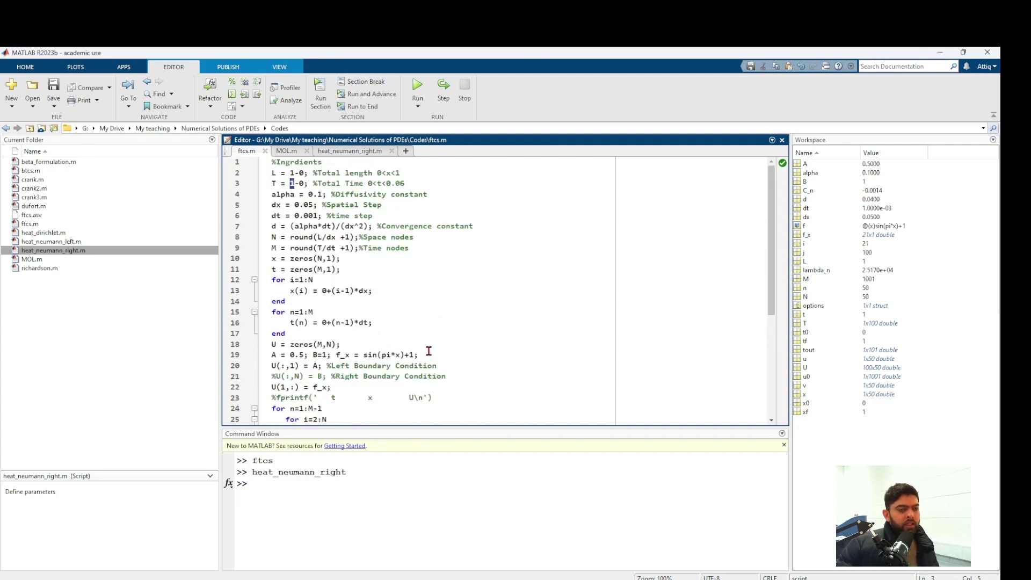
click(372, 264)
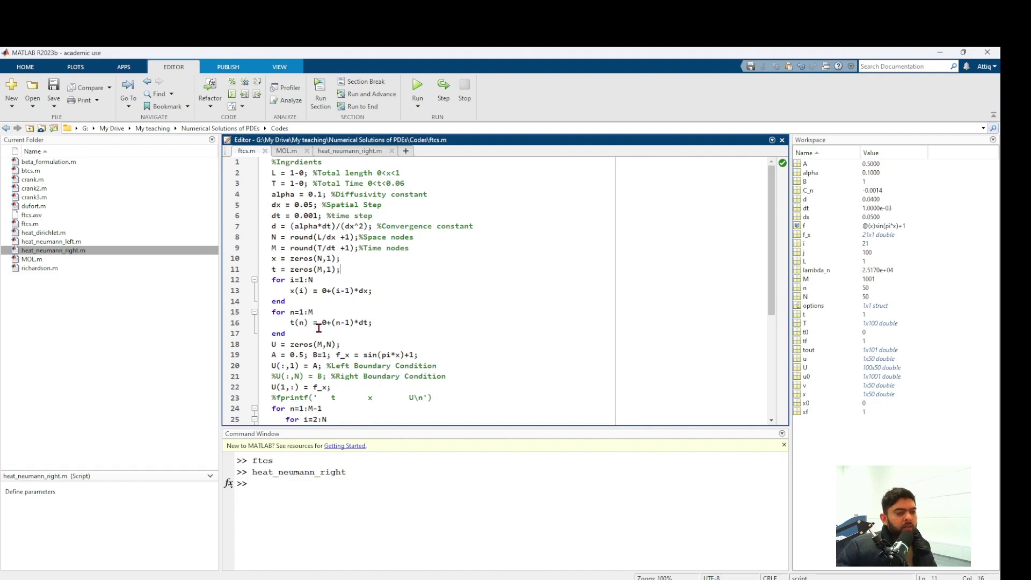
scroll(318, 328, down, 2)
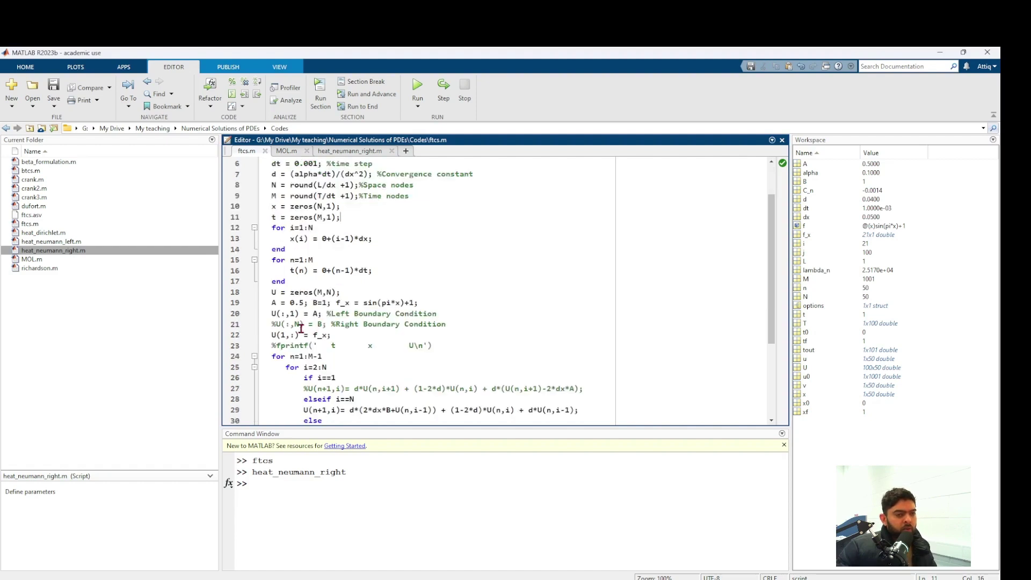
Comment out U(:,1)=A, uncomment the i==1 Neumann line, loop i=1:N, and run ftcs.m
click(272, 314)
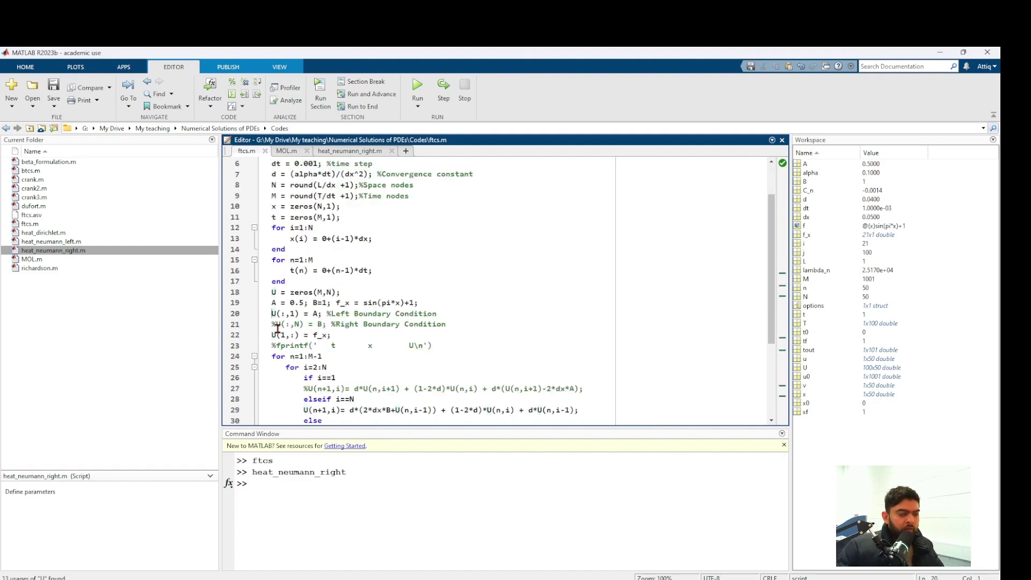
text(%)
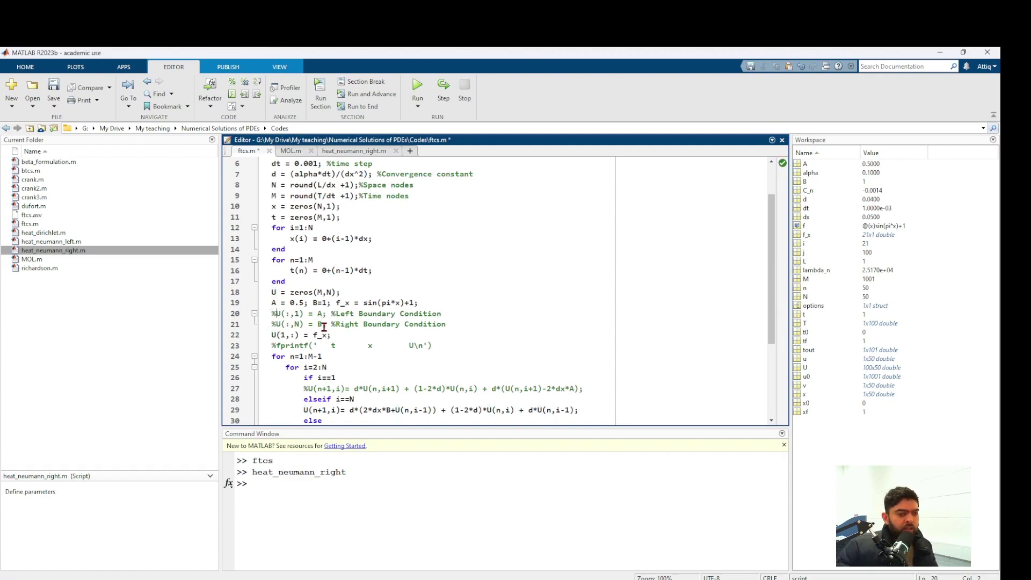
scroll(323, 327, down, 4)
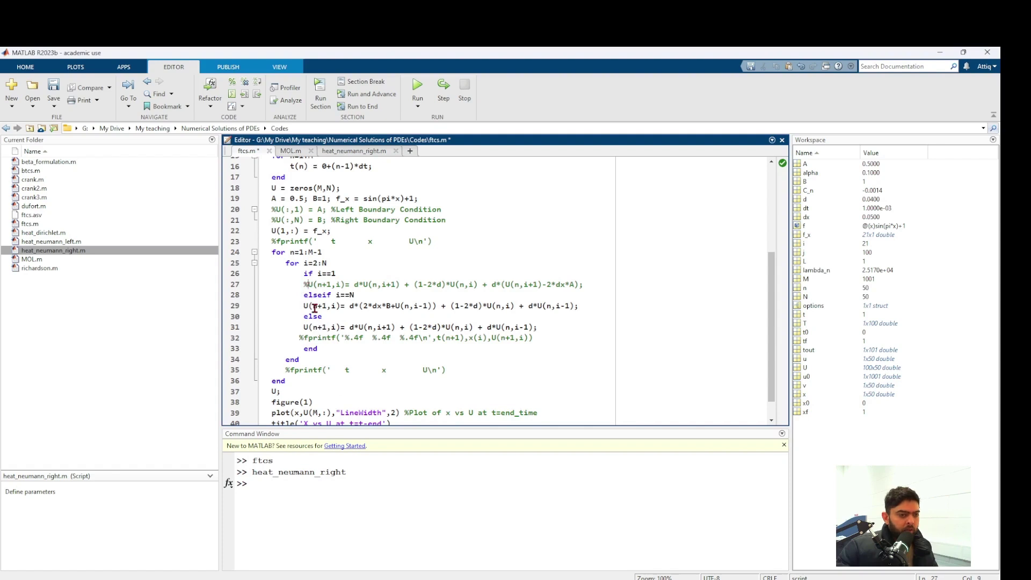
key(BackSpace)
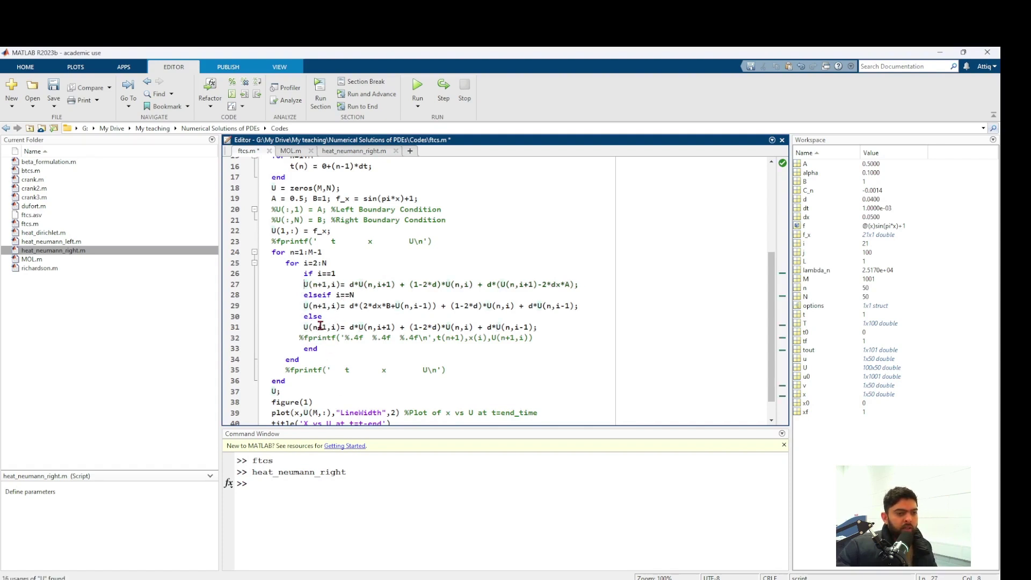
click(318, 263)
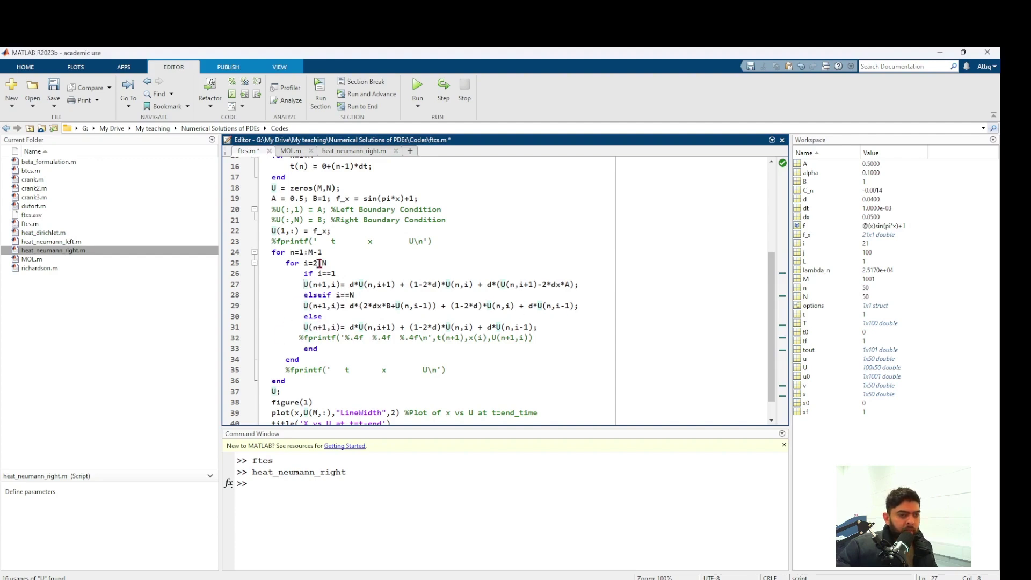
key(Delete)
text(1)
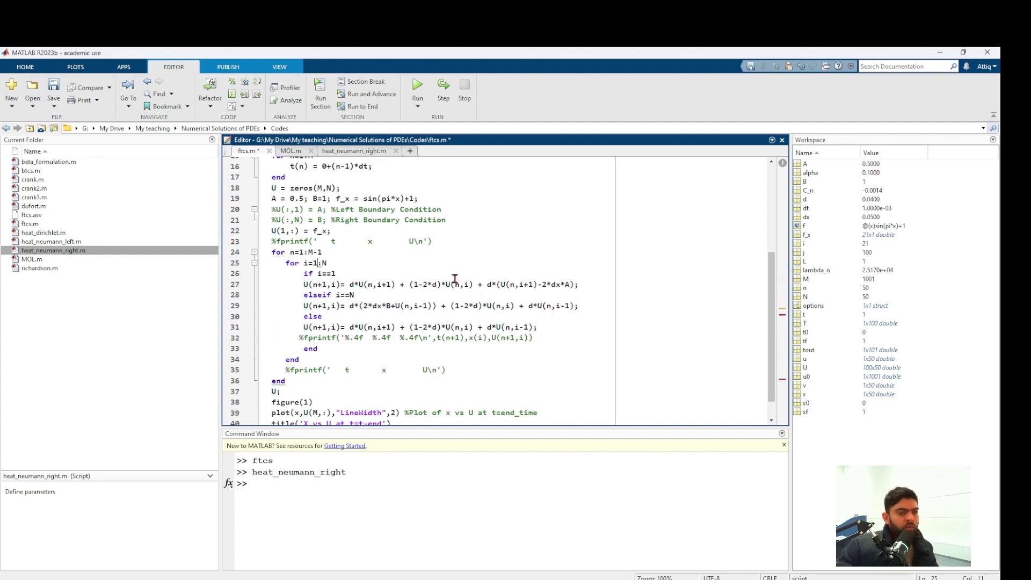
click(364, 265)
key(F5)
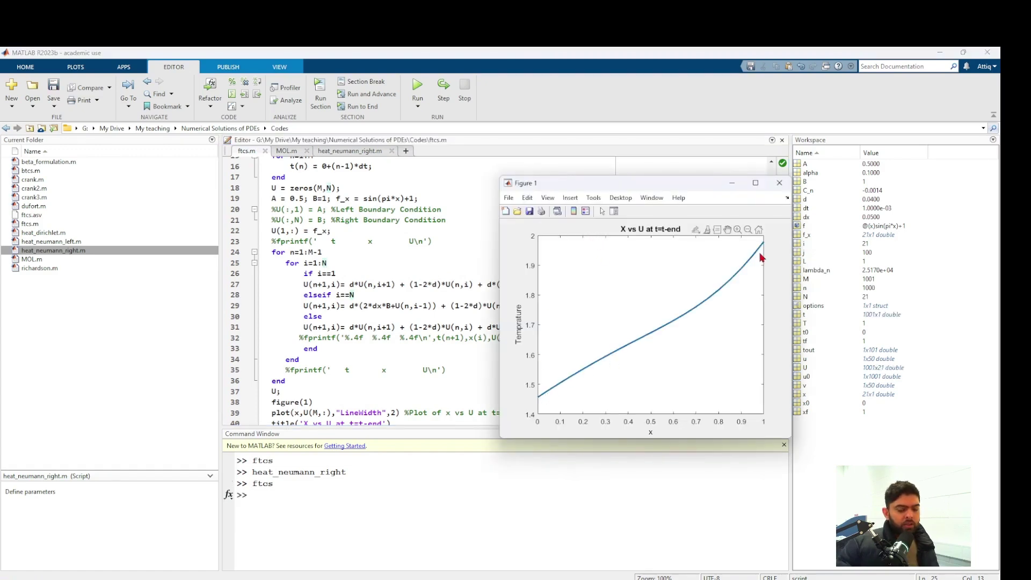
In MOL.m, swap the fixed i==1 boundary for the Neumann ghost-node update and run it
click(286, 151)
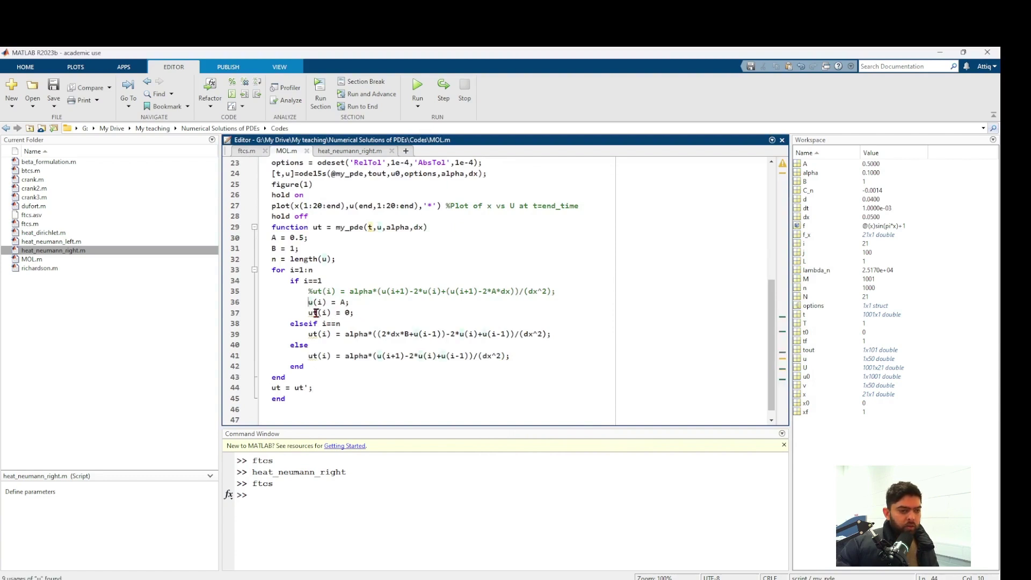
key(ctrl+slash)
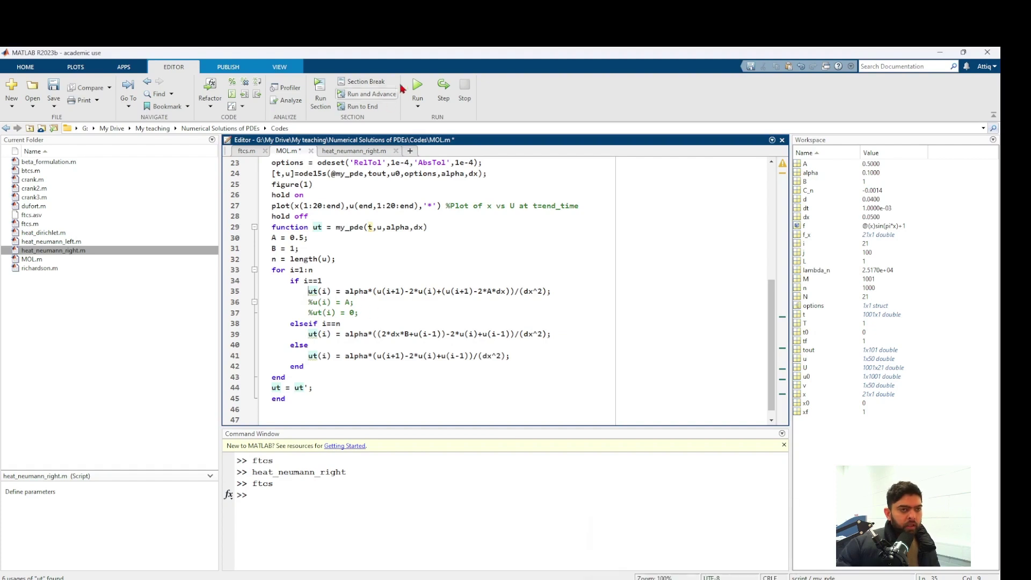
click(417, 87)
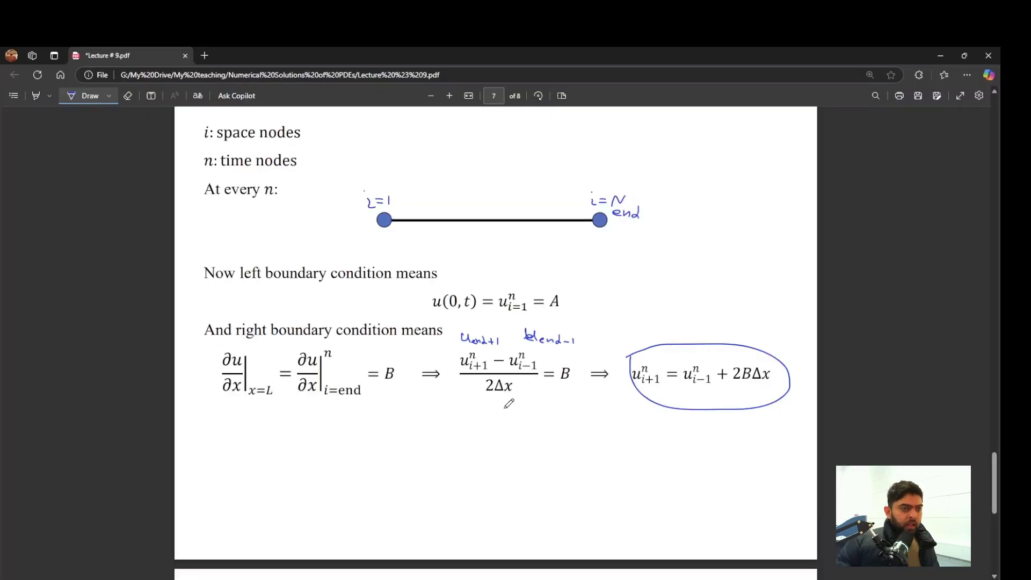
Scroll the Lecture # 9 PDF from page 7 to page 8's discretized Robin boundary formulas
scroll(509, 402, up, 1)
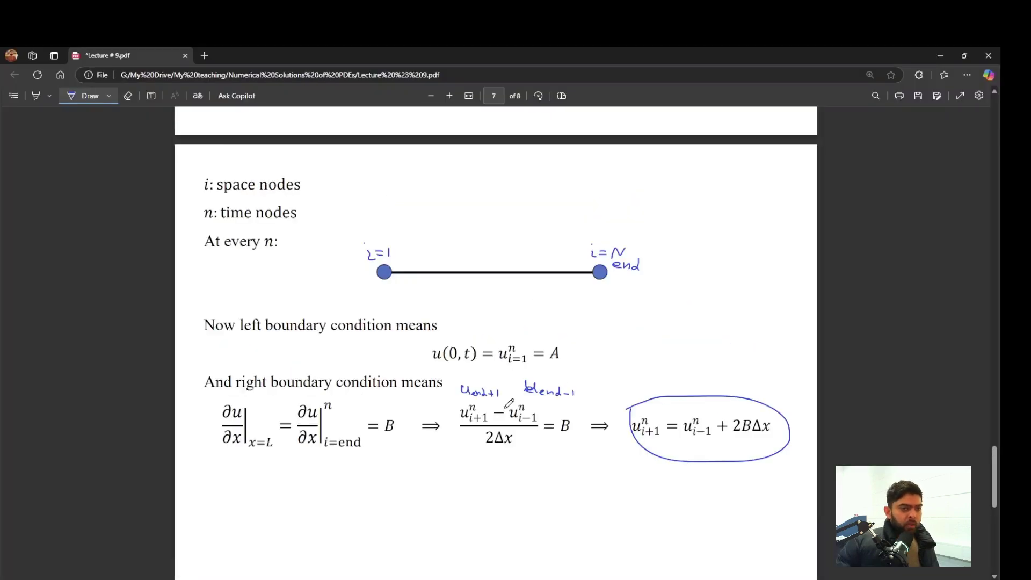
scroll(509, 403, down, 2)
scroll(509, 403, down, 6)
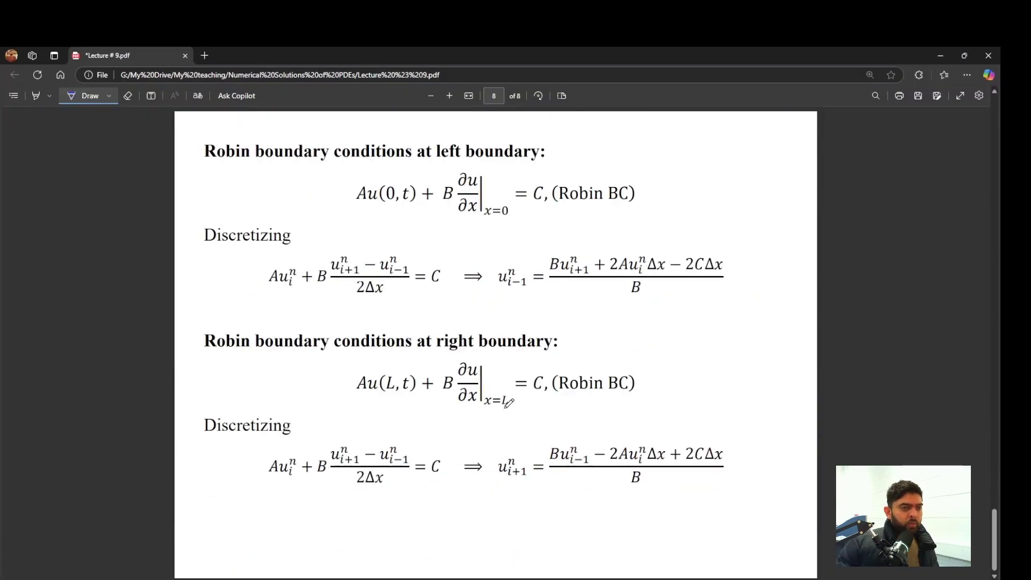